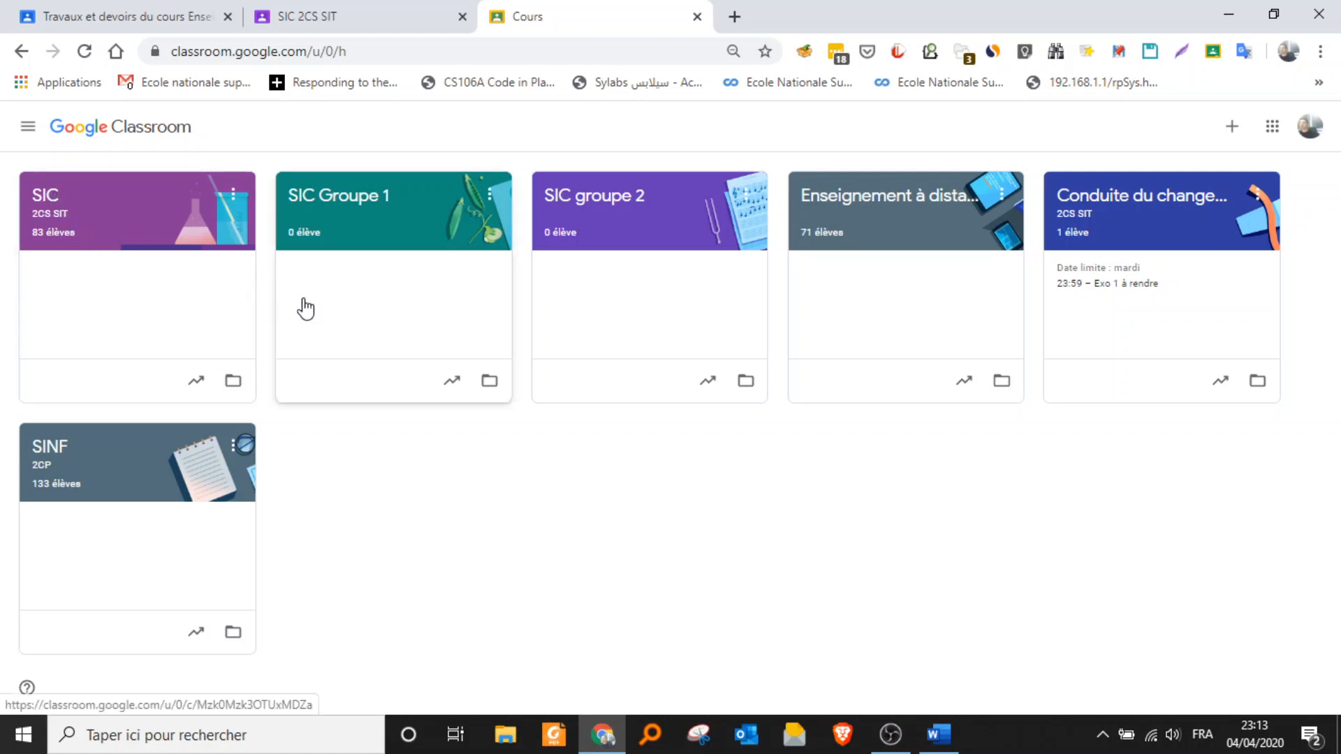
Rearrange the class cards so that SIC Groupe 1 comes second and Enseignement à distance à l'ESI comes third
mouse_move(424, 287)
mouse_down()
mouse_move(419, 538)
mouse_move(419, 278)
mouse_up()
drag(877, 299, 389, 265)
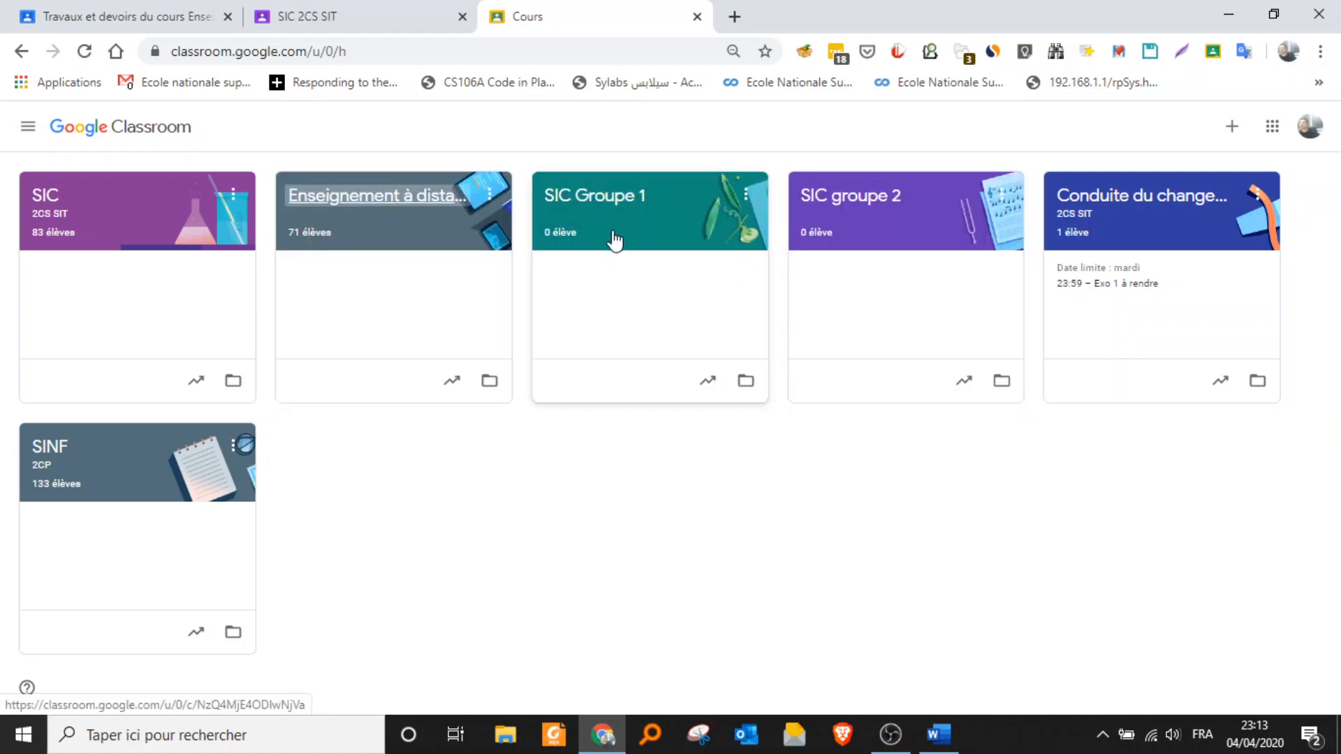
drag(614, 242, 367, 236)
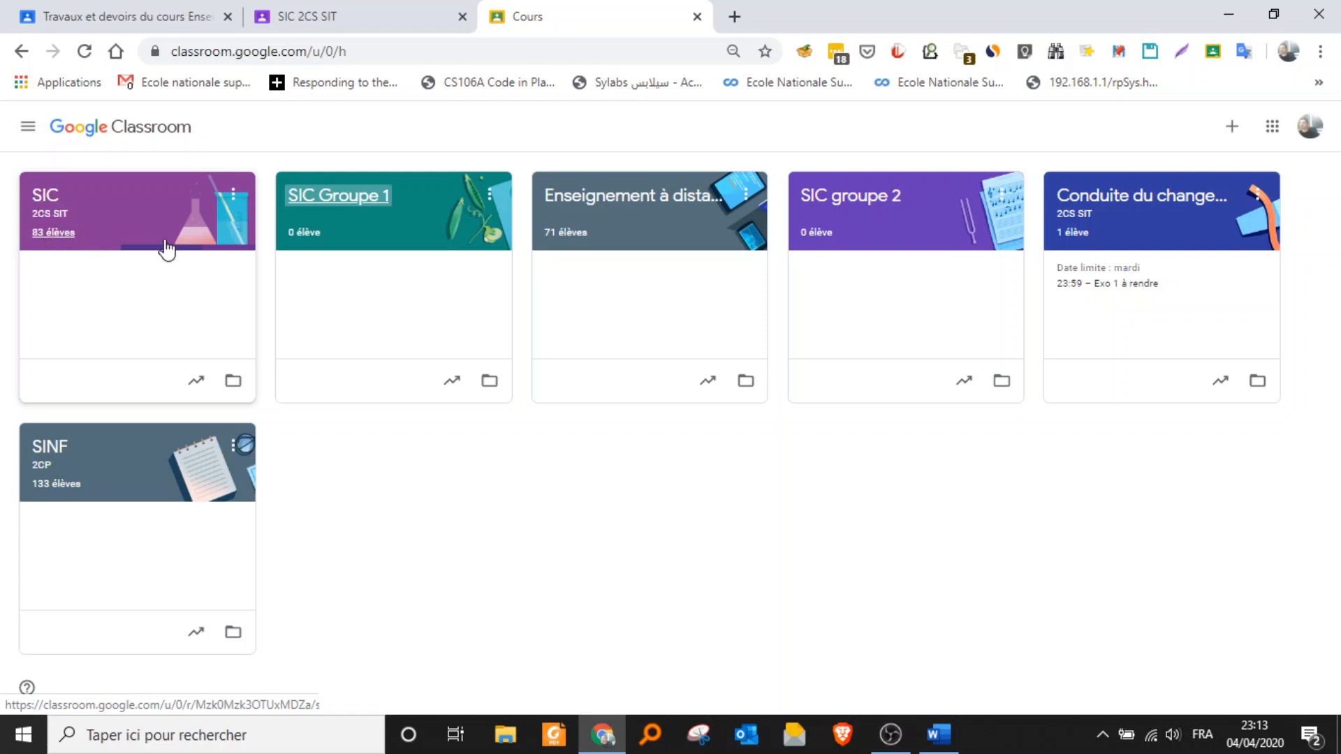
Open the SIC 2CS SIT class and look over the posts in its stream
click(43, 201)
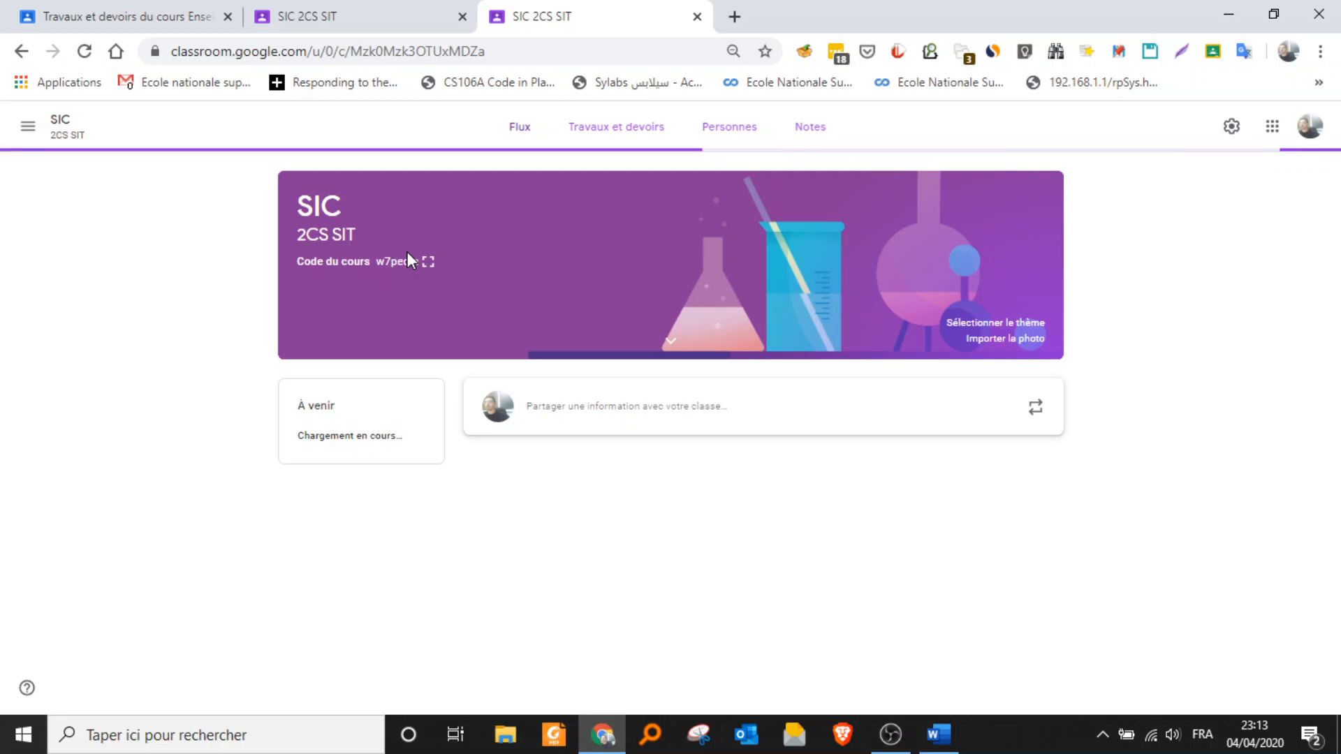
click(905, 735)
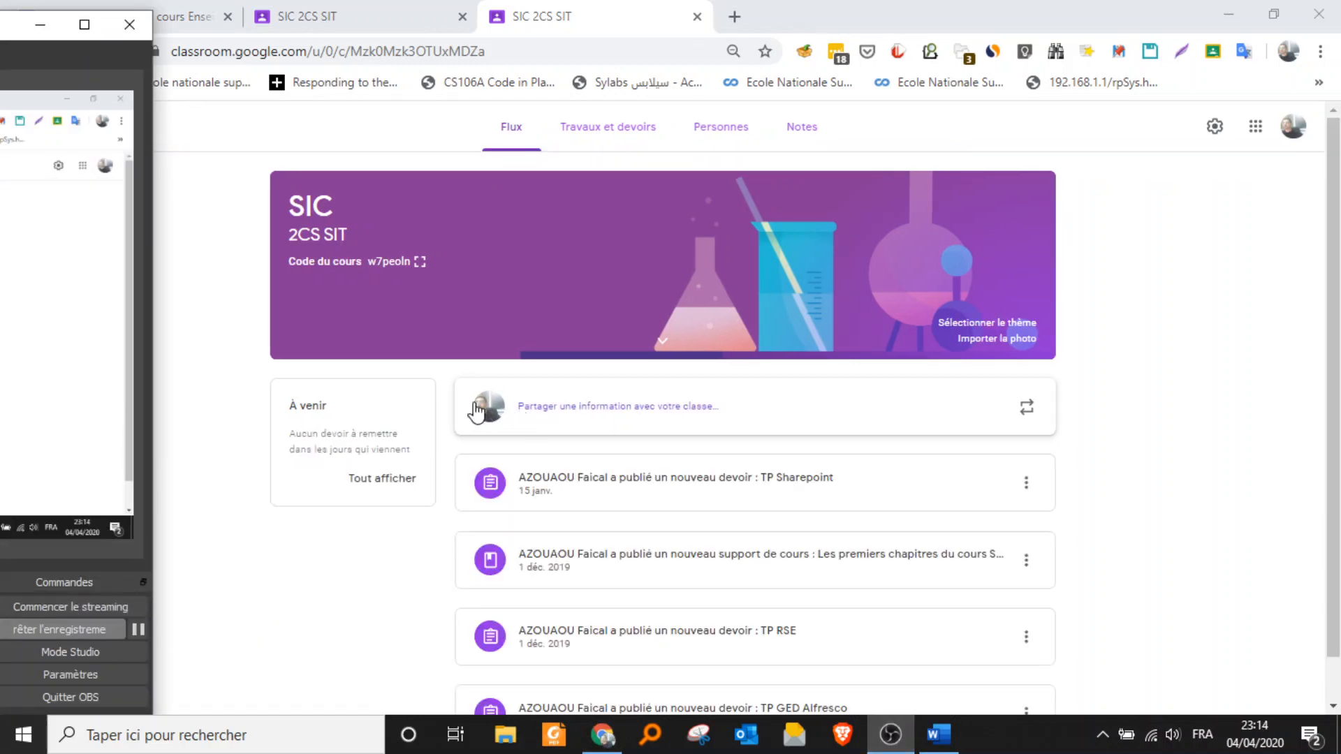
scroll(545, 437, down, 1)
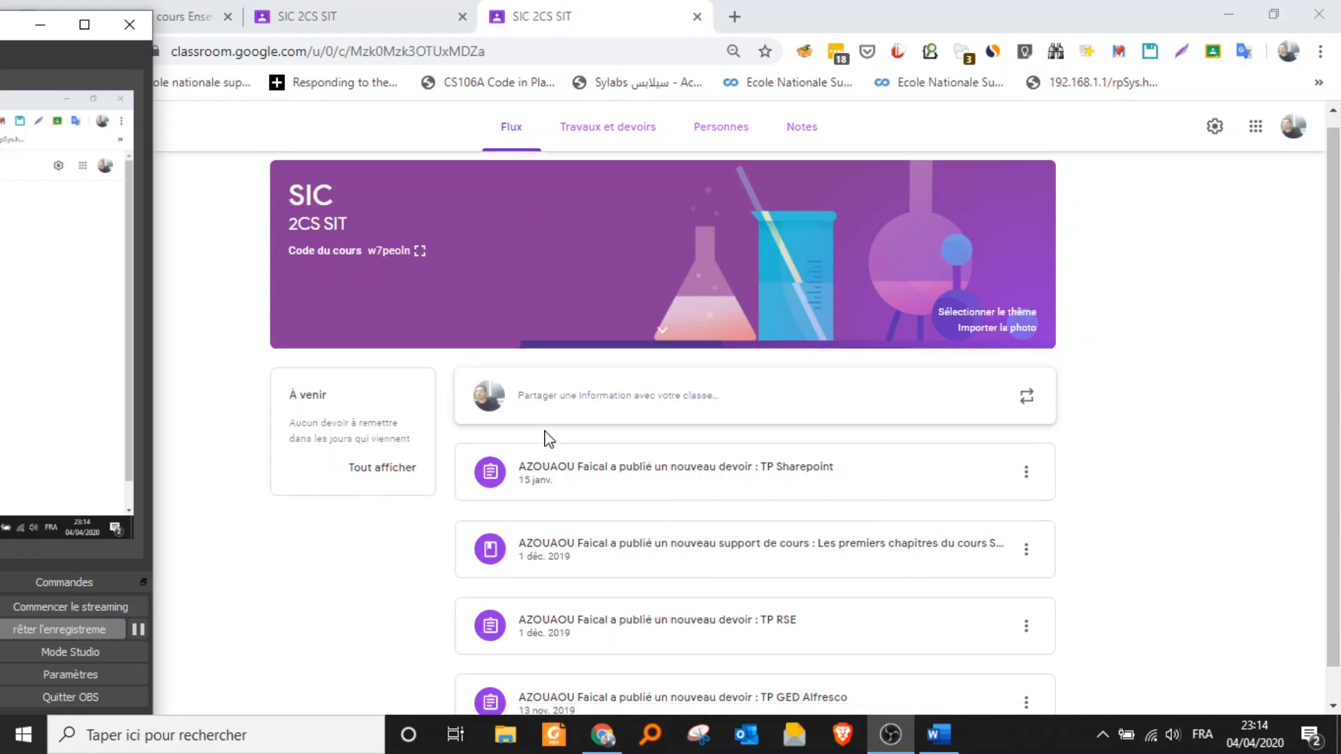
scroll(545, 441, up, 1)
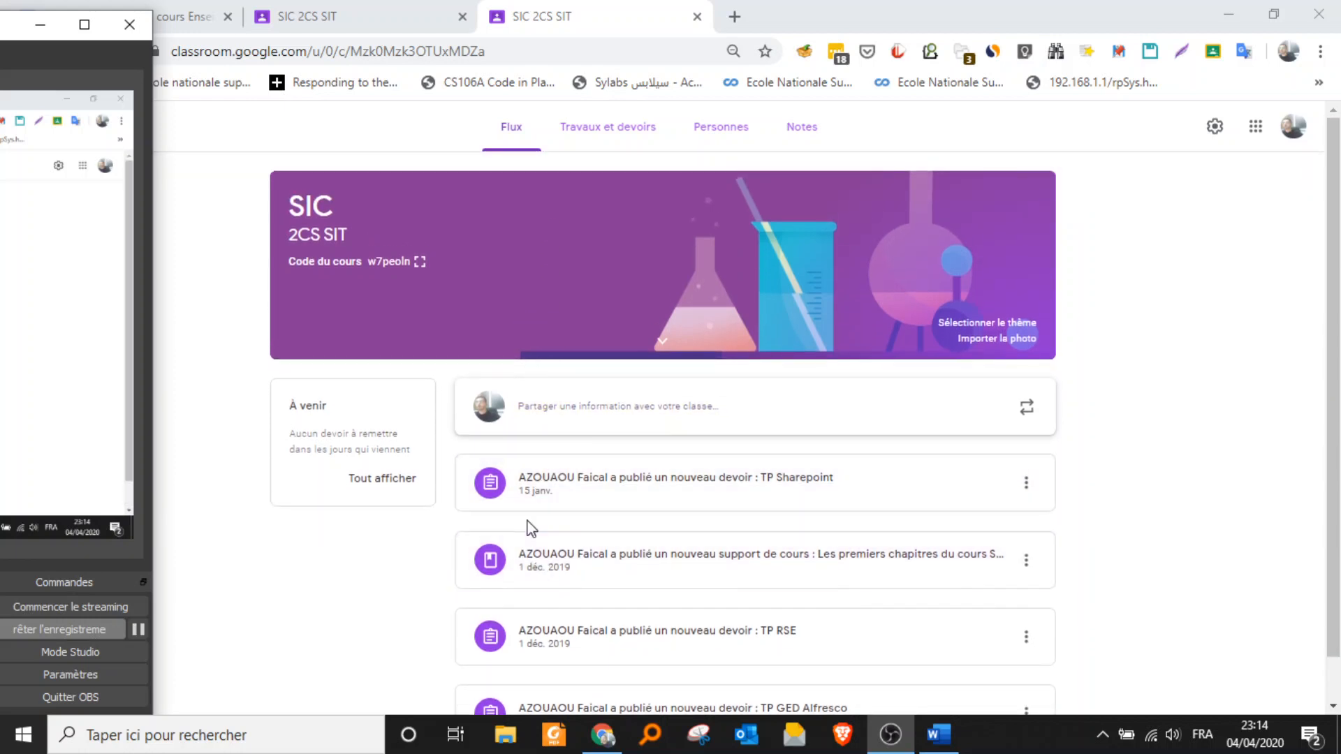
scroll(528, 528, down, 1)
scroll(529, 487, up, 1)
Create a new assignment in the SIC classwork with the title "TP Sharepoint"
click(571, 141)
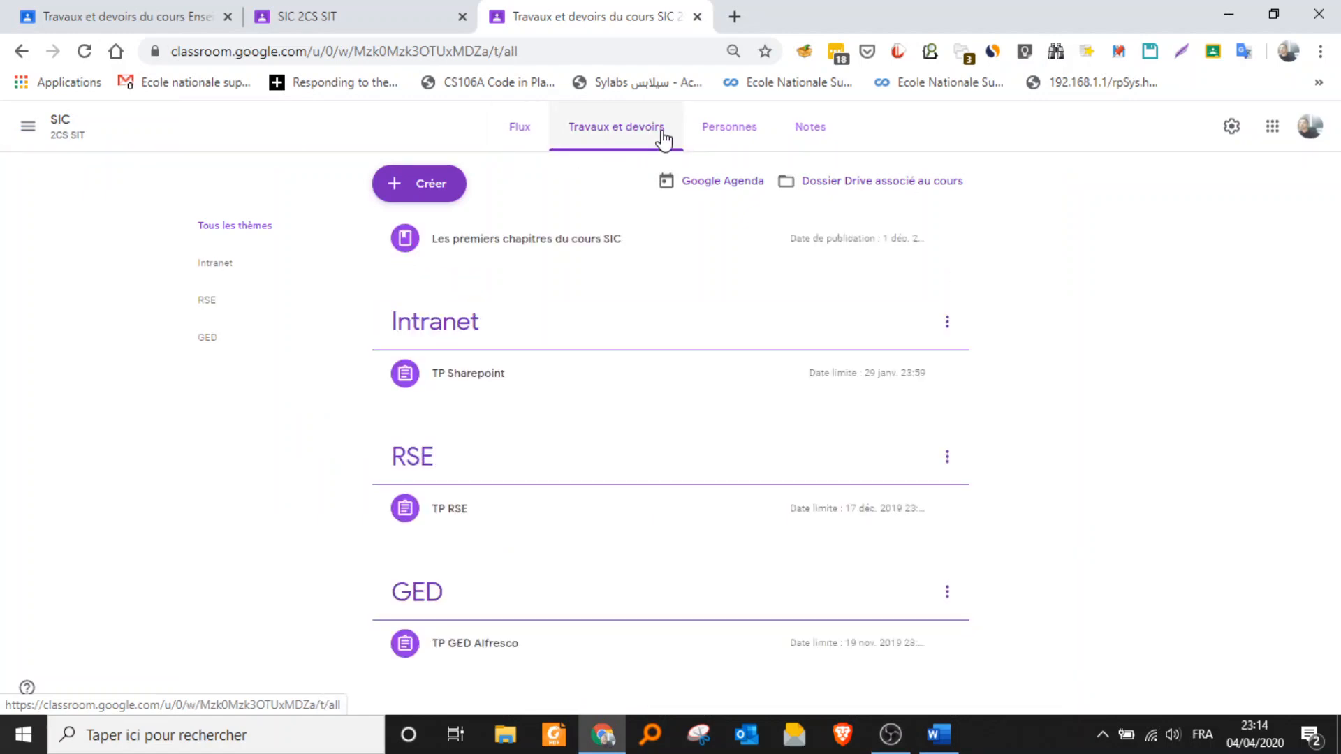
click(416, 187)
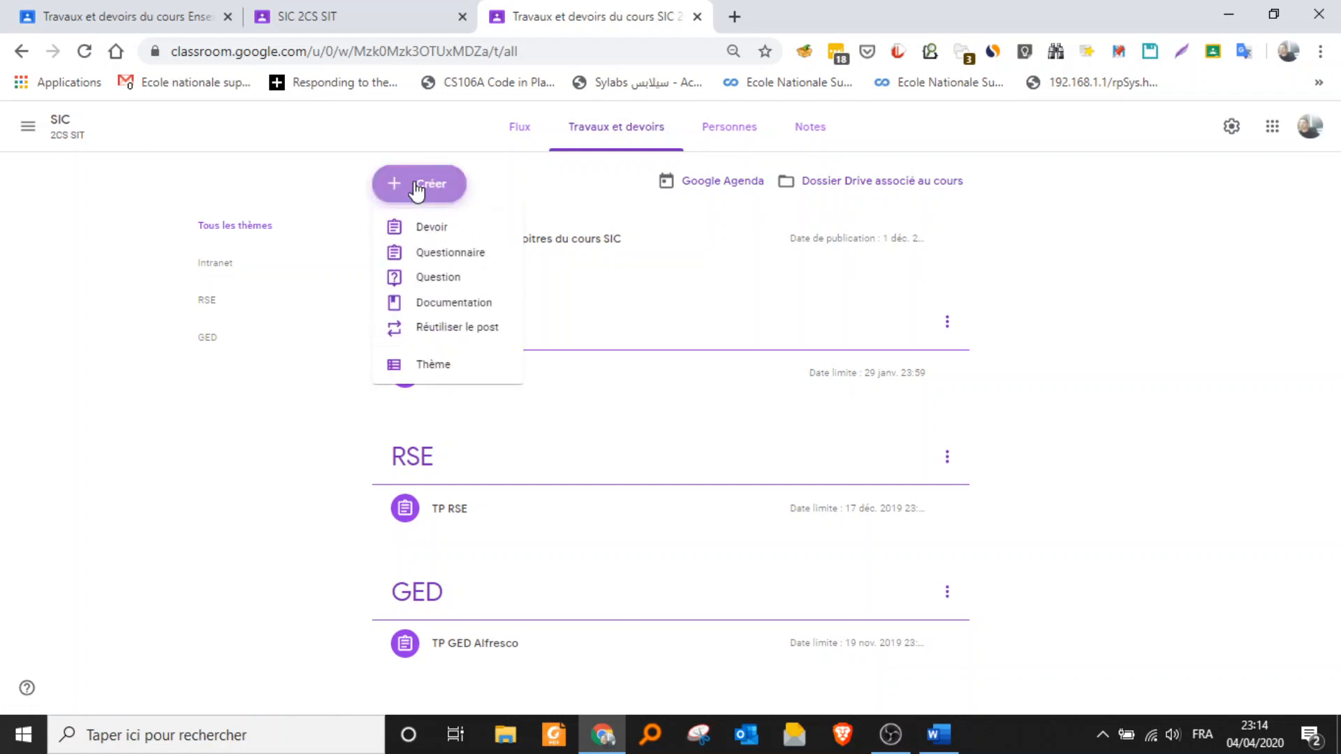
click(427, 232)
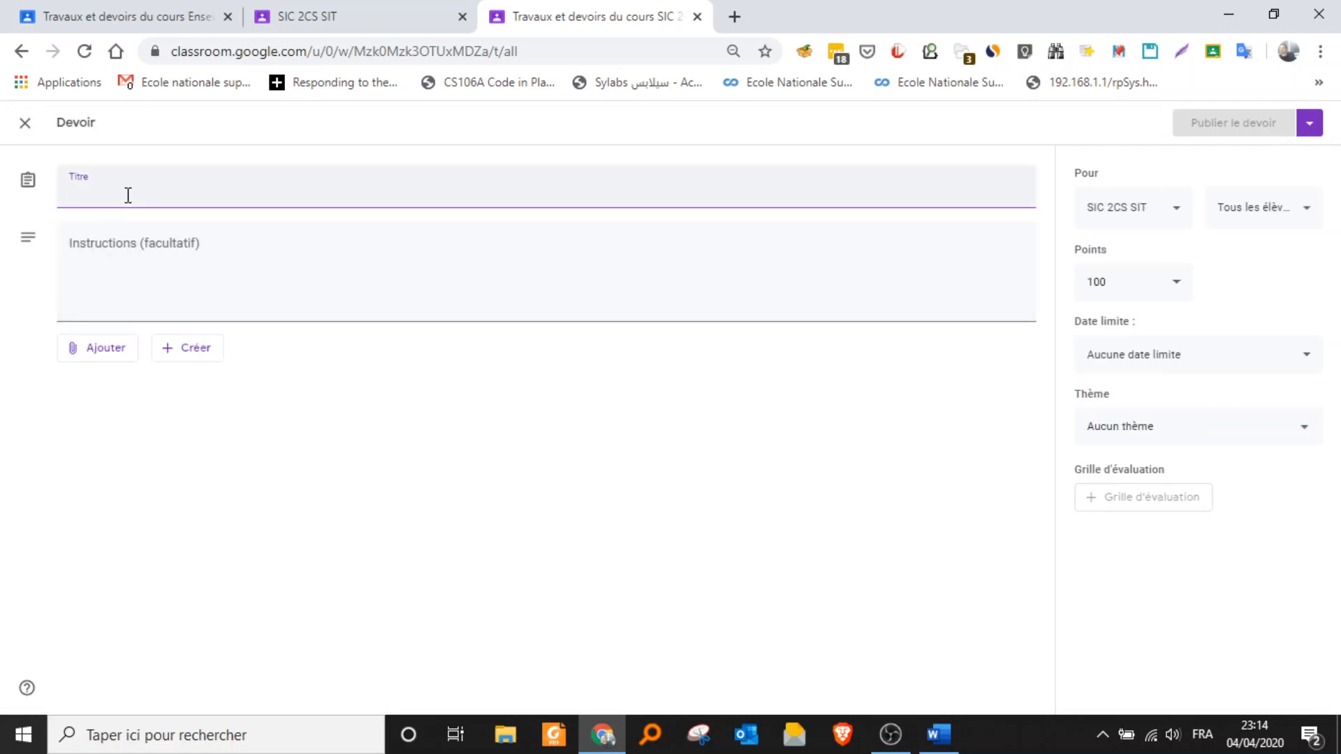
text(TP Sharepoint)
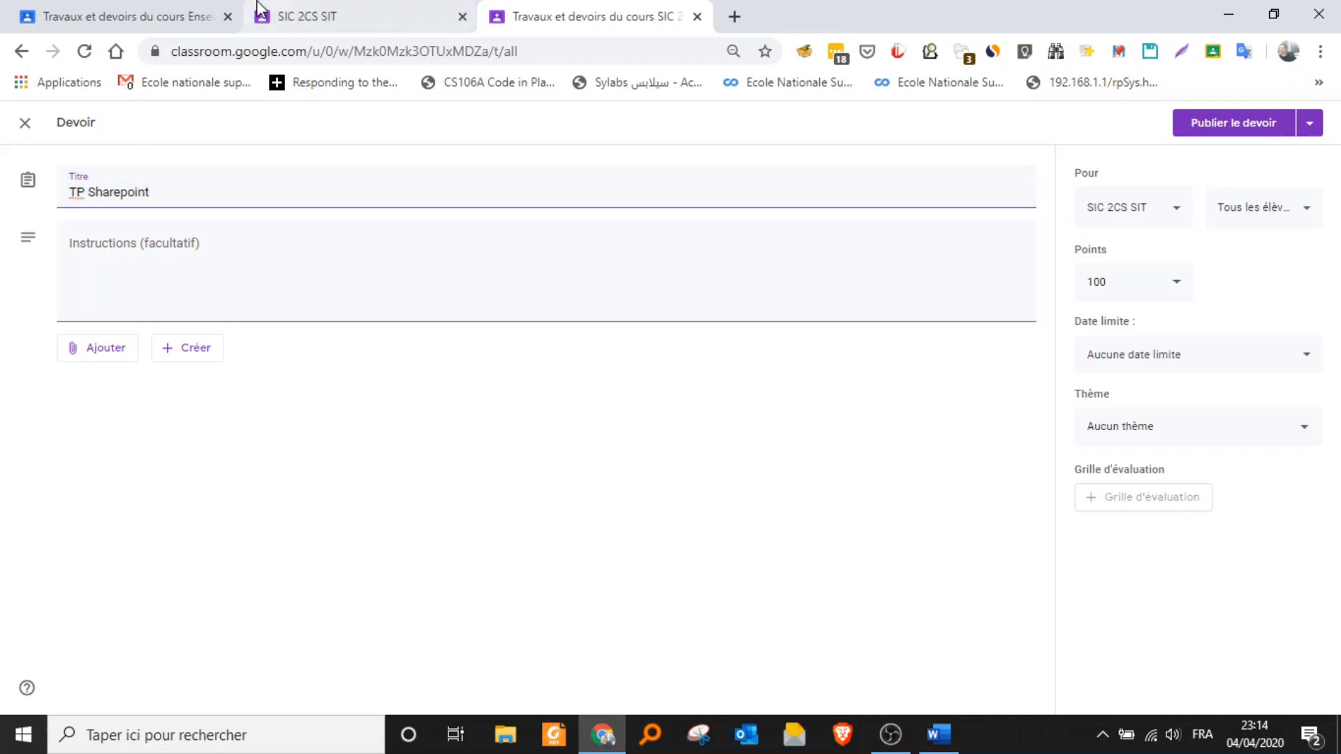
Copy the entire text of the open Word document into the assignment's instructions and check it through
click(253, 247)
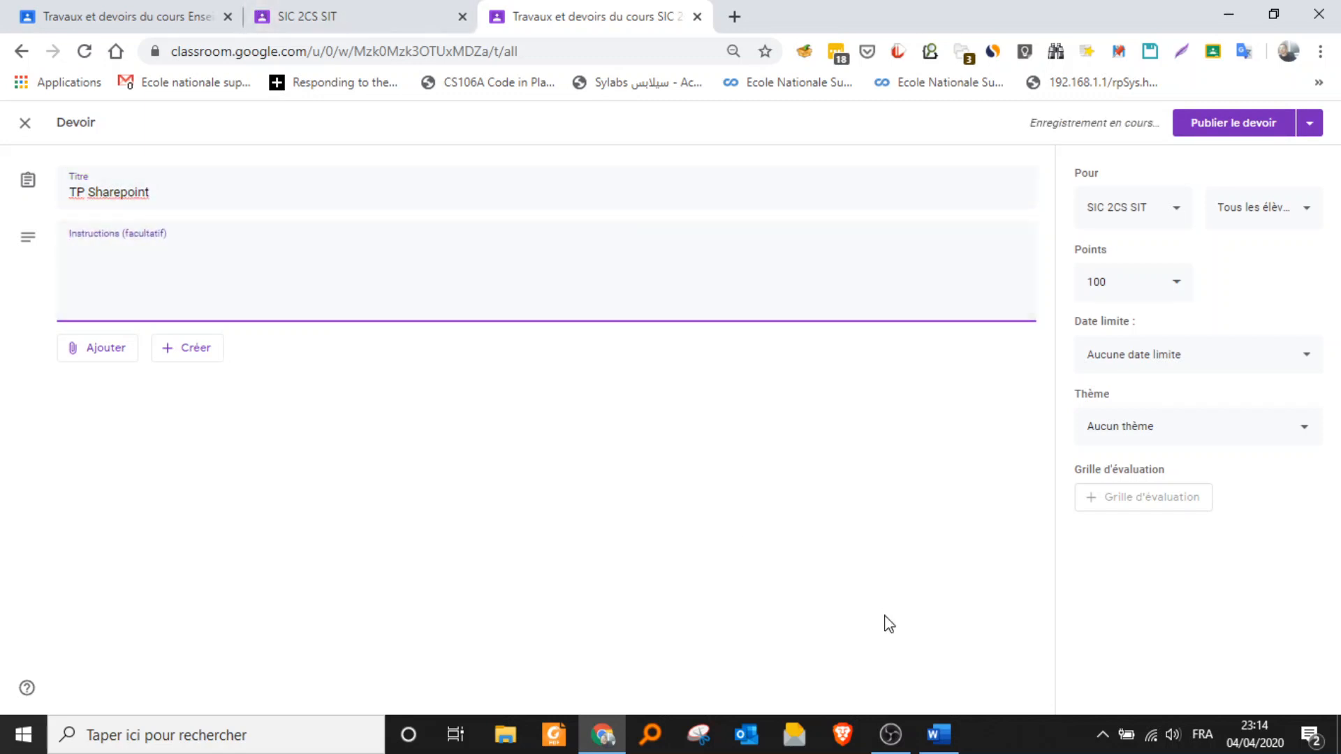
click(938, 735)
key(ctrl+a)
key(ctrl+c)
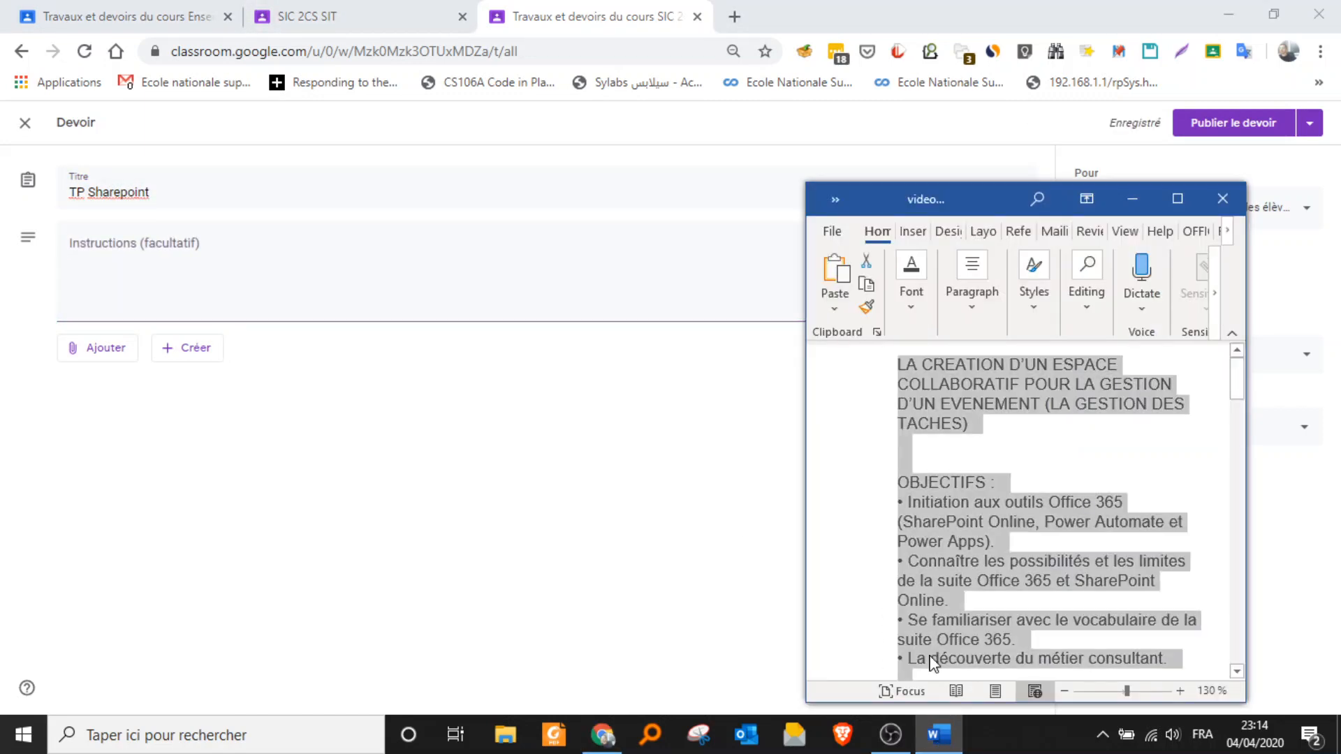
click(182, 243)
key(ctrl+v)
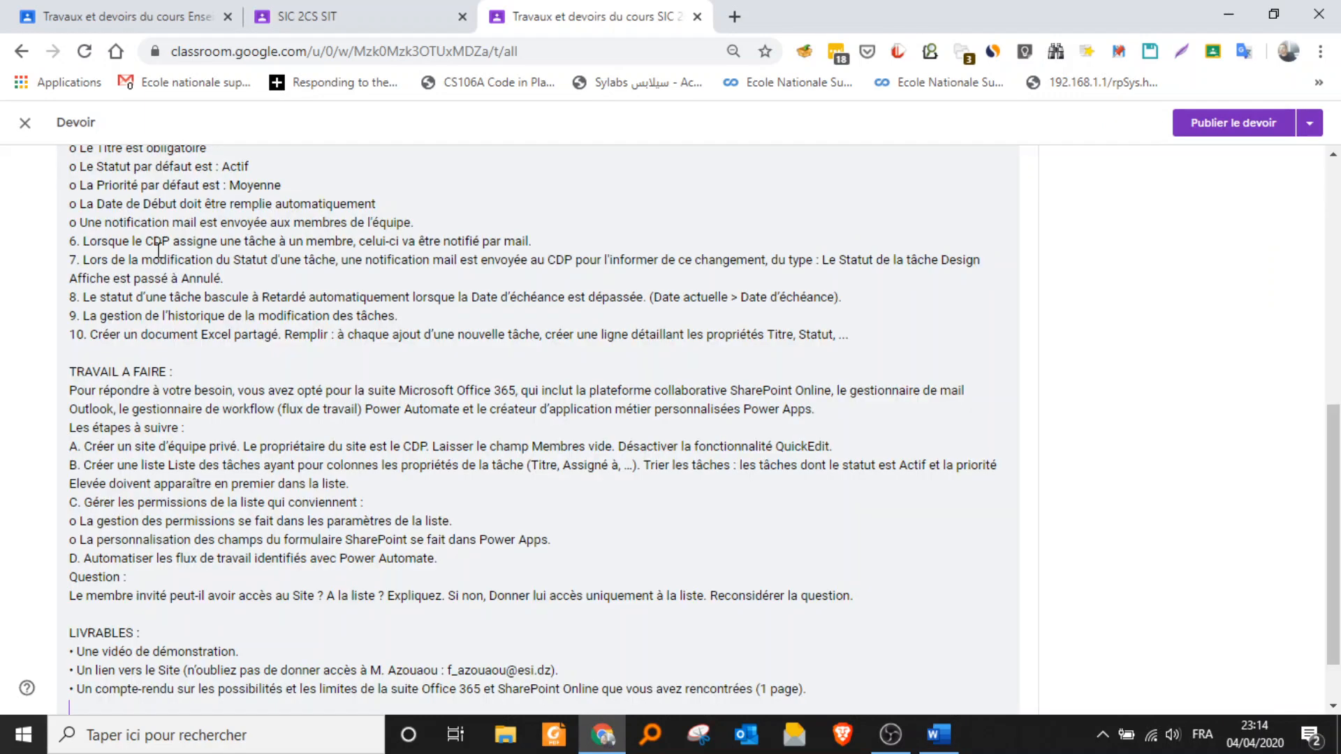
scroll(301, 429, down, 1)
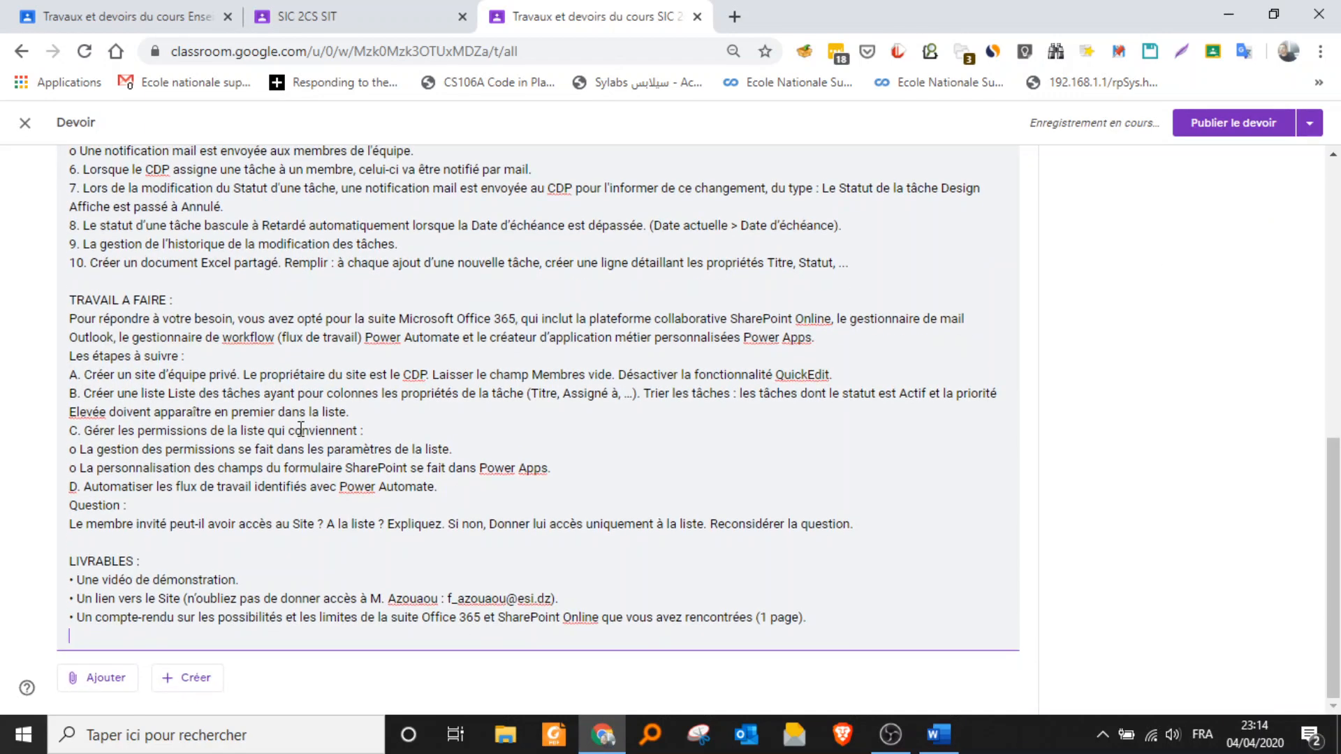
scroll(304, 425, up, 4)
scroll(304, 425, down, 4)
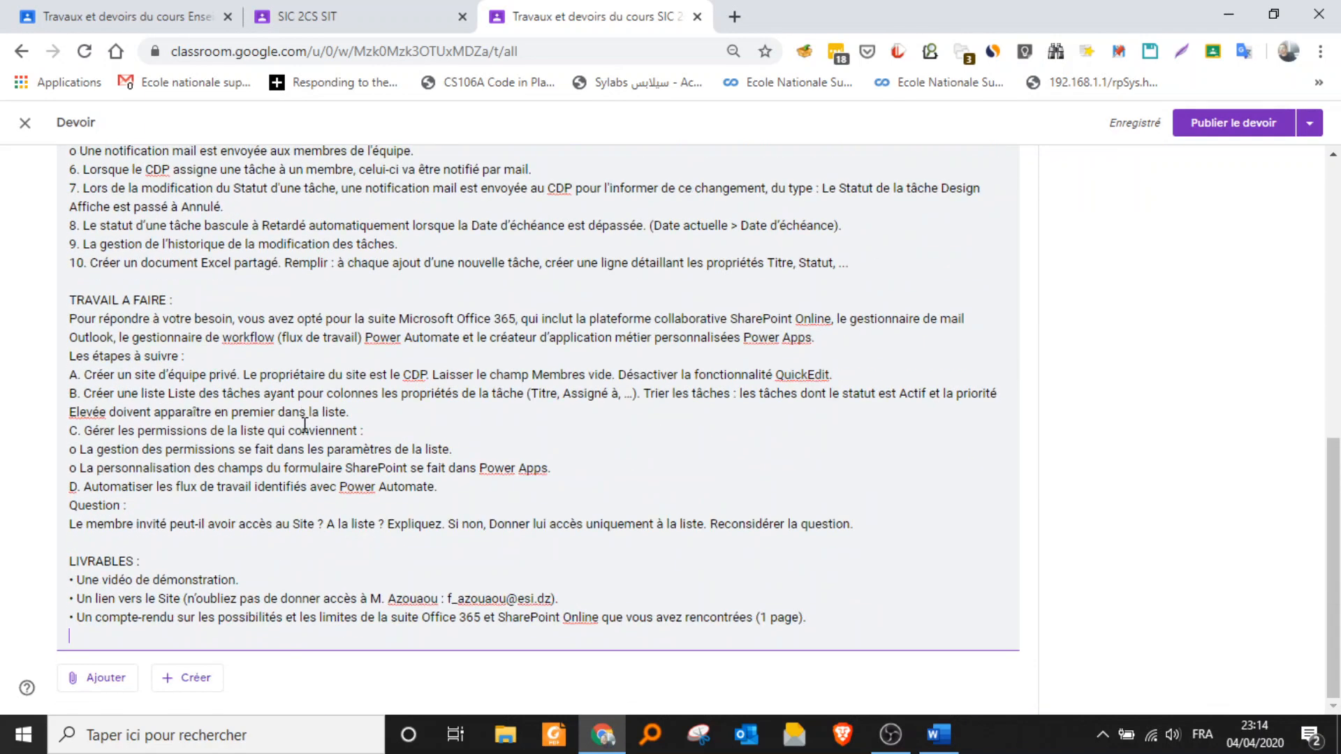
scroll(305, 425, up, 8)
scroll(302, 347, down, 8)
View the sources available for attaching material to the assignment
click(142, 634)
click(116, 695)
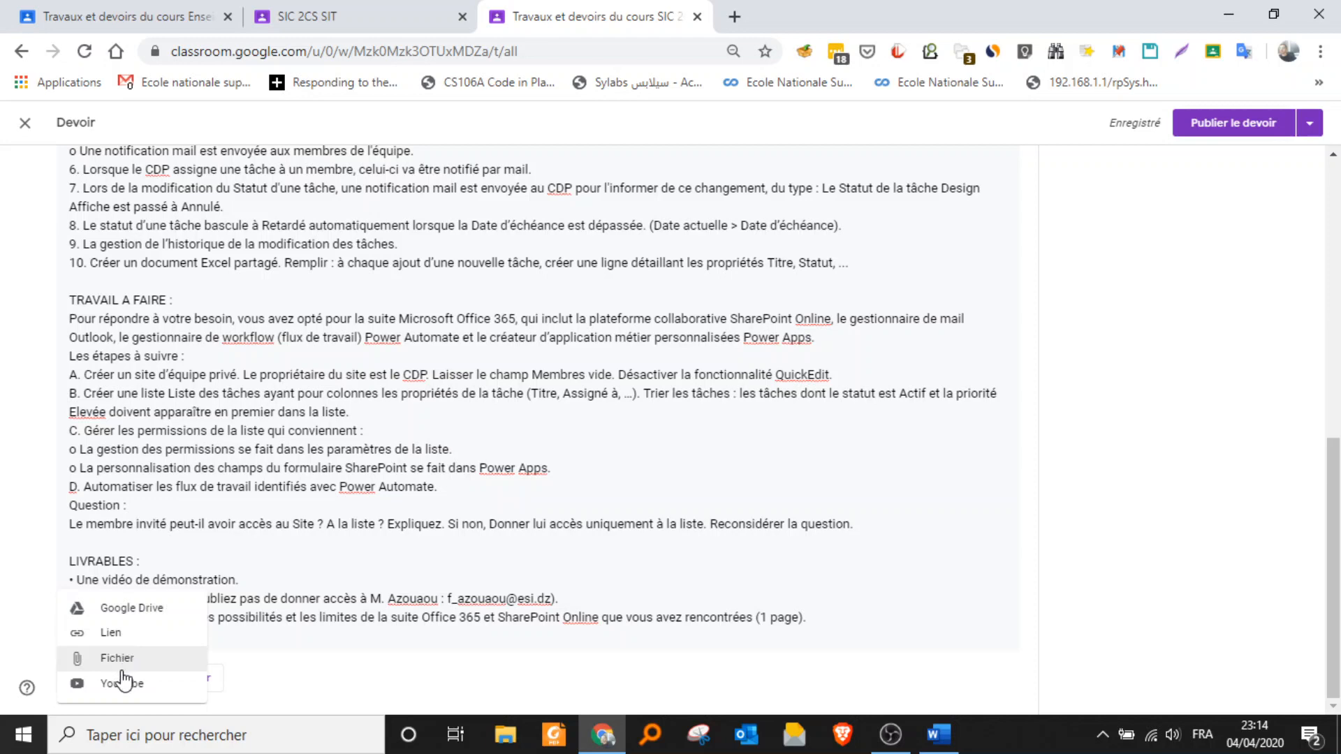
click(218, 510)
Set the assignment's due date to 22 April 2020 at 23:59
scroll(218, 511, up, 8)
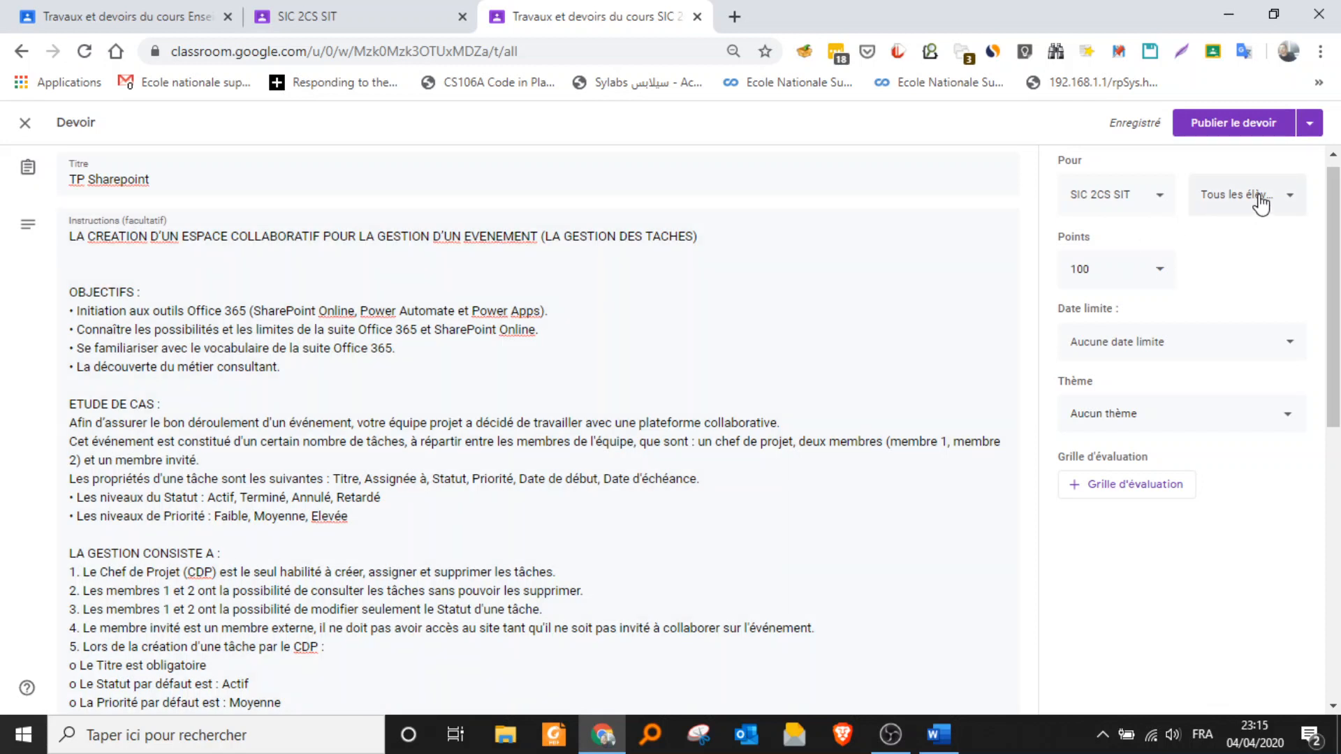
click(1148, 346)
click(1127, 408)
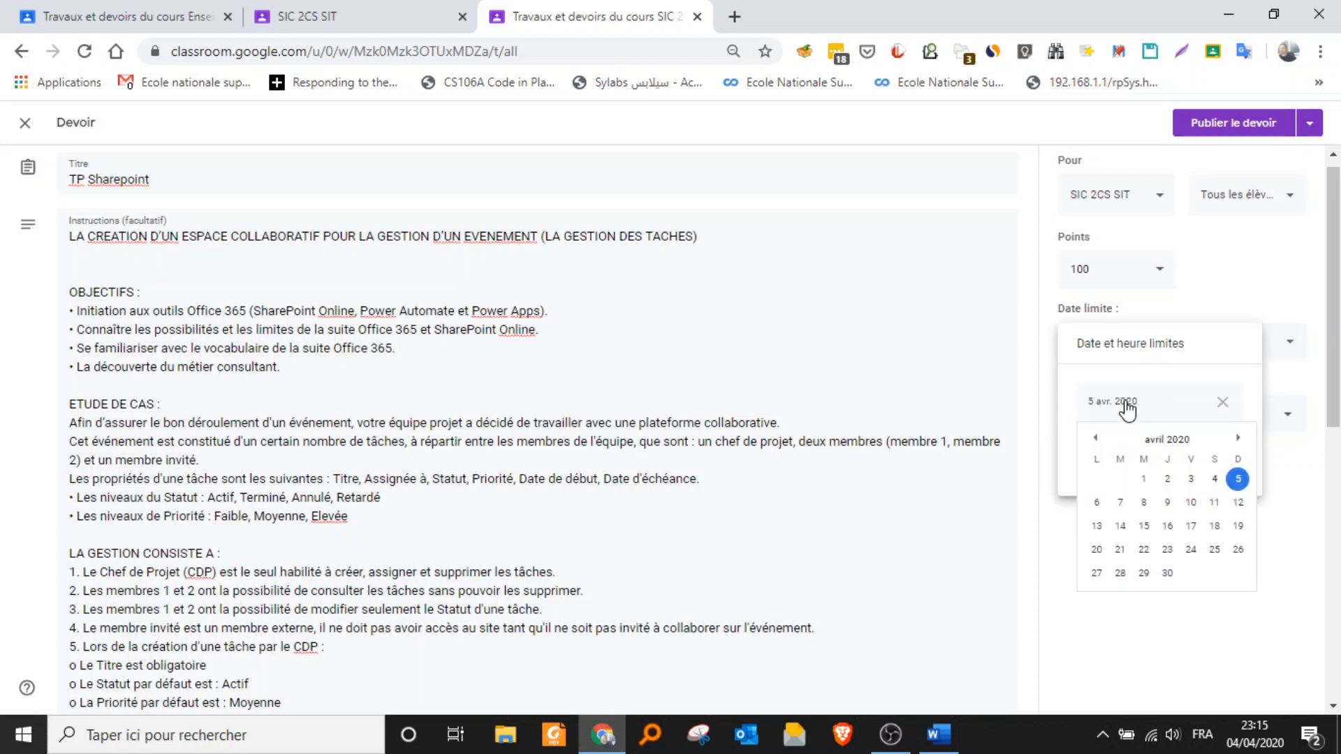
click(1145, 550)
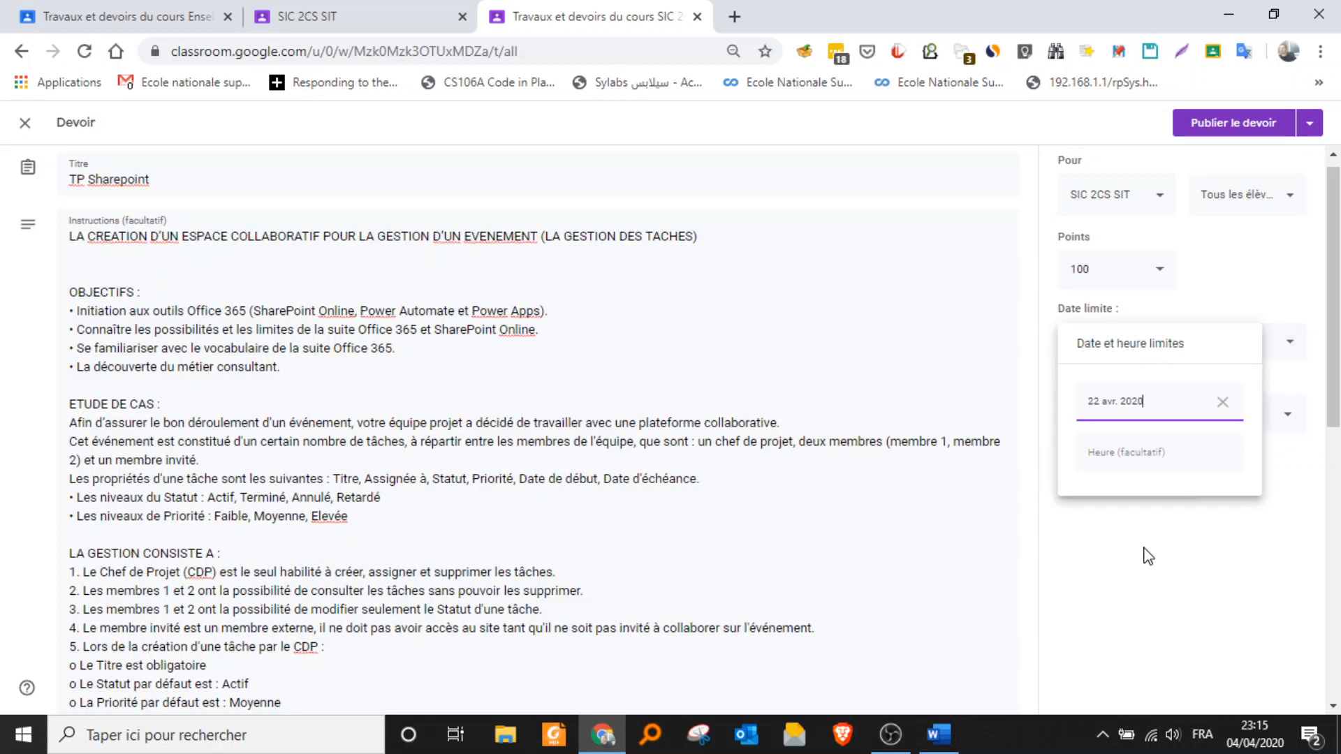
click(1159, 455)
click(1273, 300)
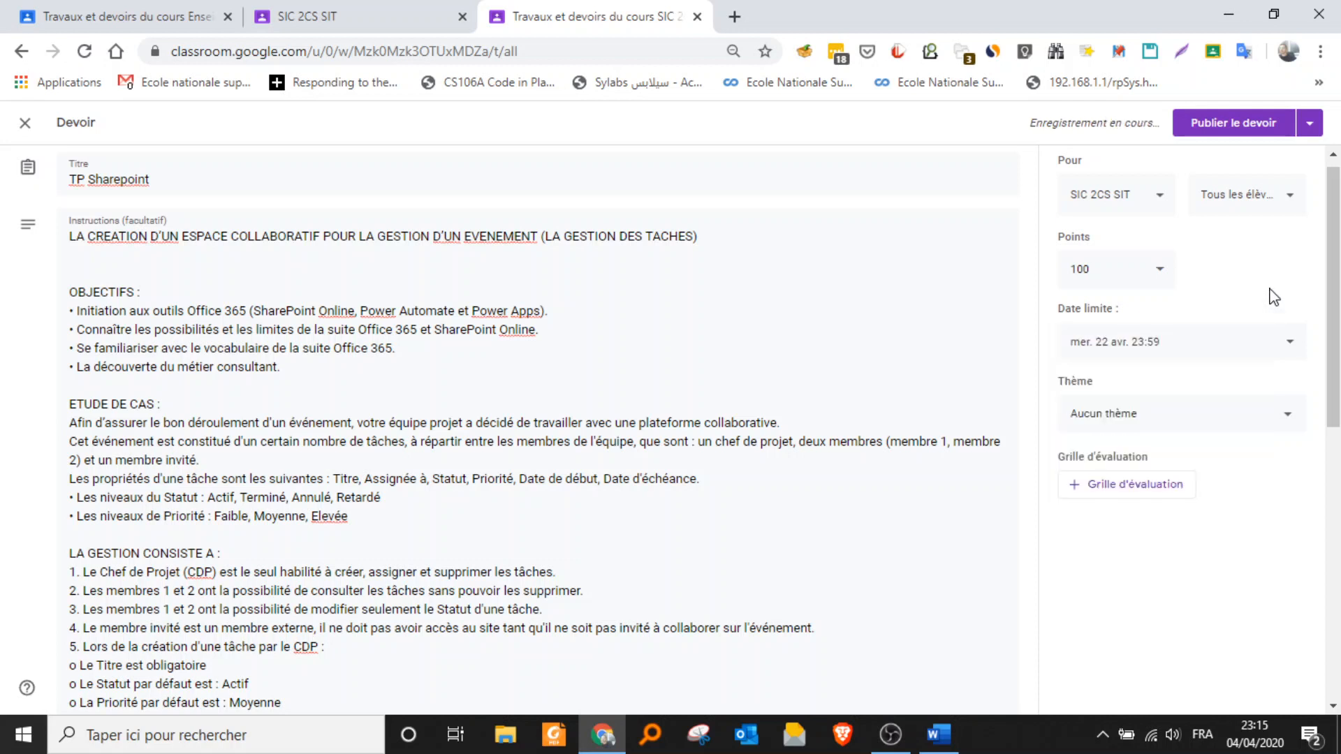
Restrict the assignment to the first nine students in the class list instead of all students
click(1234, 199)
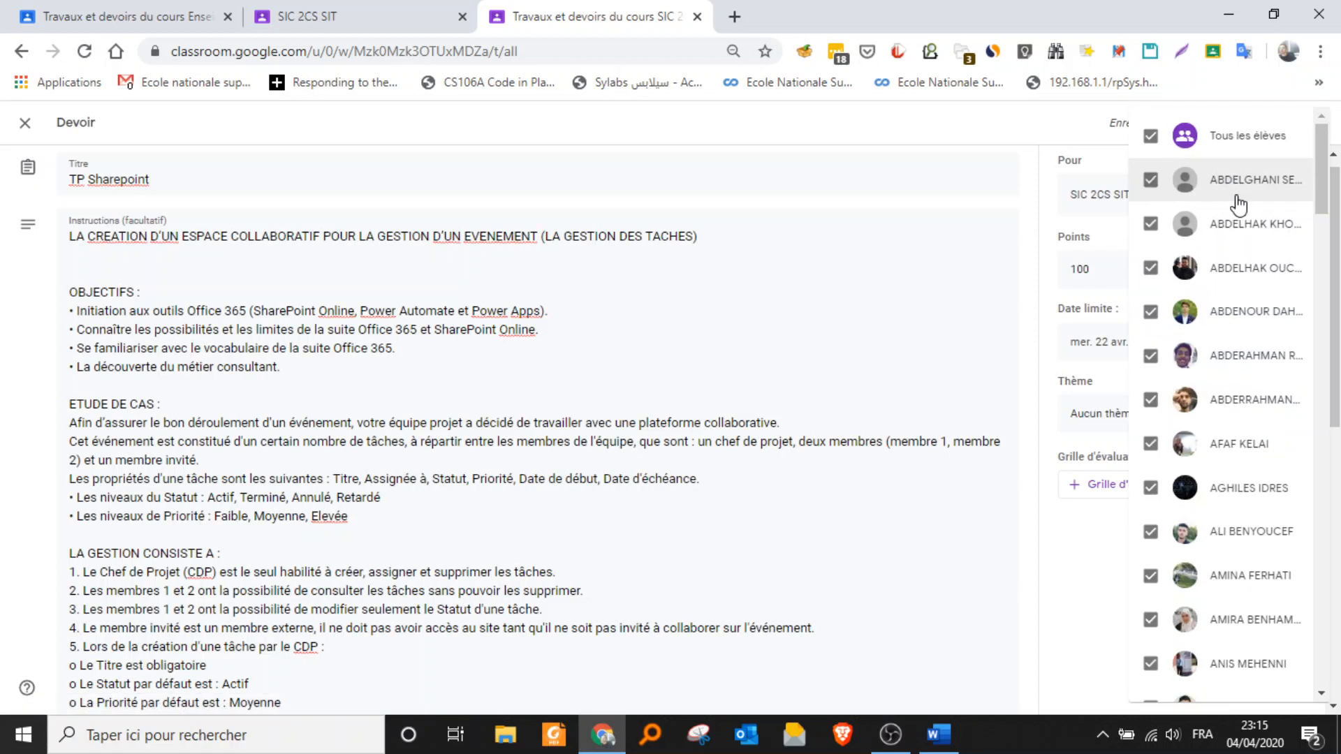
click(1150, 137)
click(1150, 181)
click(1150, 224)
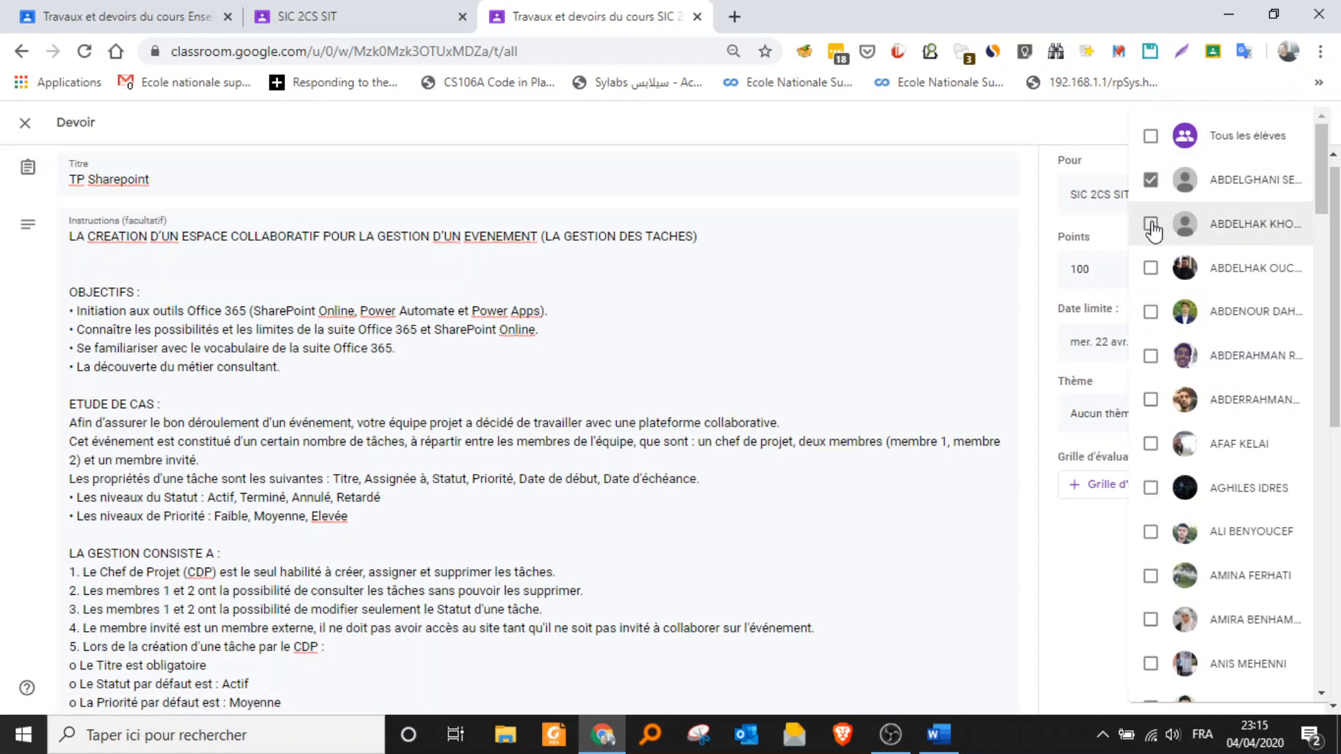
click(1150, 268)
click(1150, 312)
click(1150, 356)
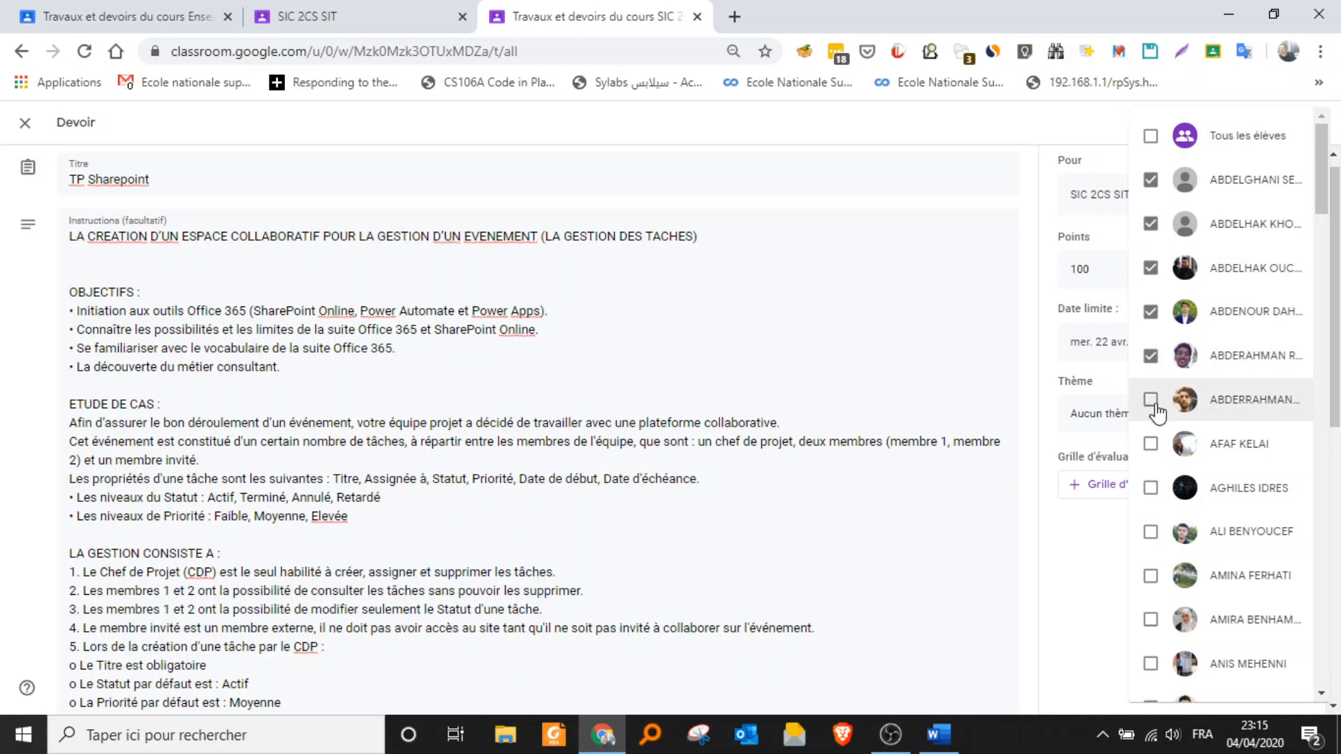
click(1150, 399)
click(1148, 444)
click(1150, 488)
click(1150, 532)
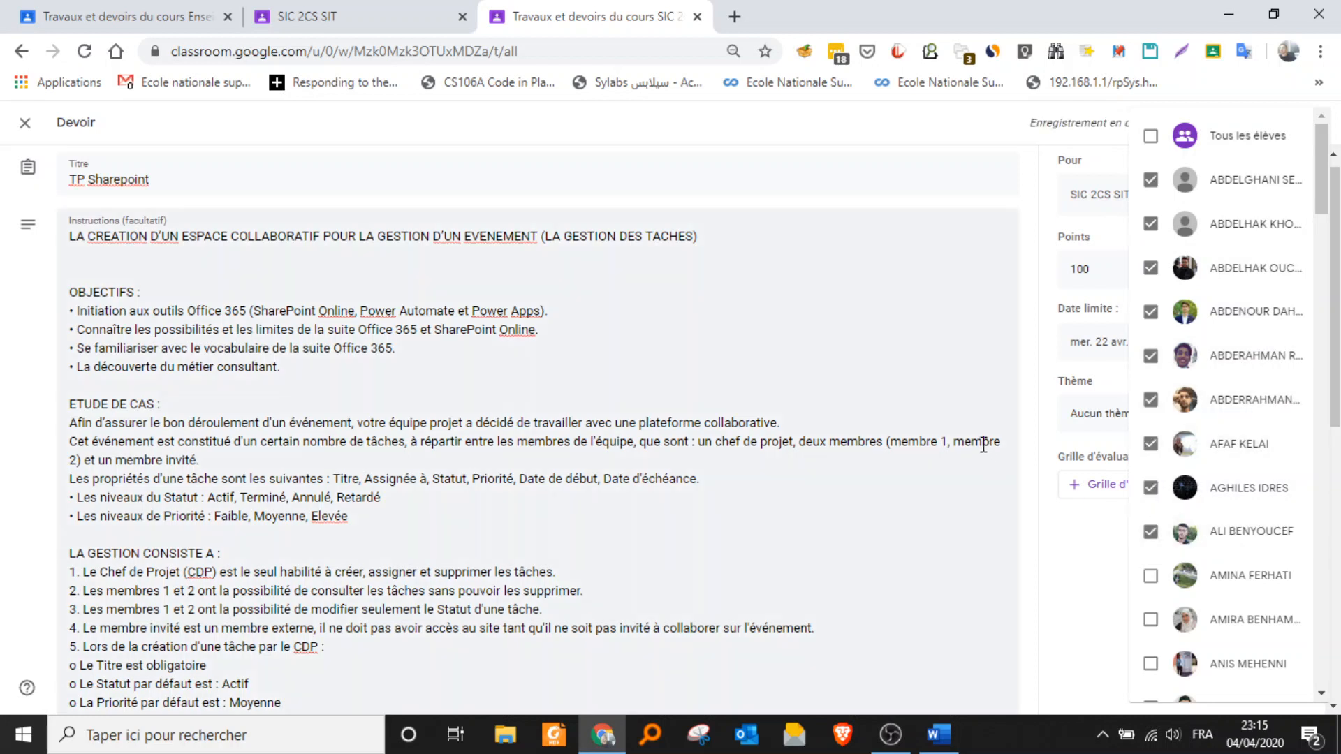
click(769, 385)
Assign the TP Sharepoint assignment to all students of the class again
click(1219, 201)
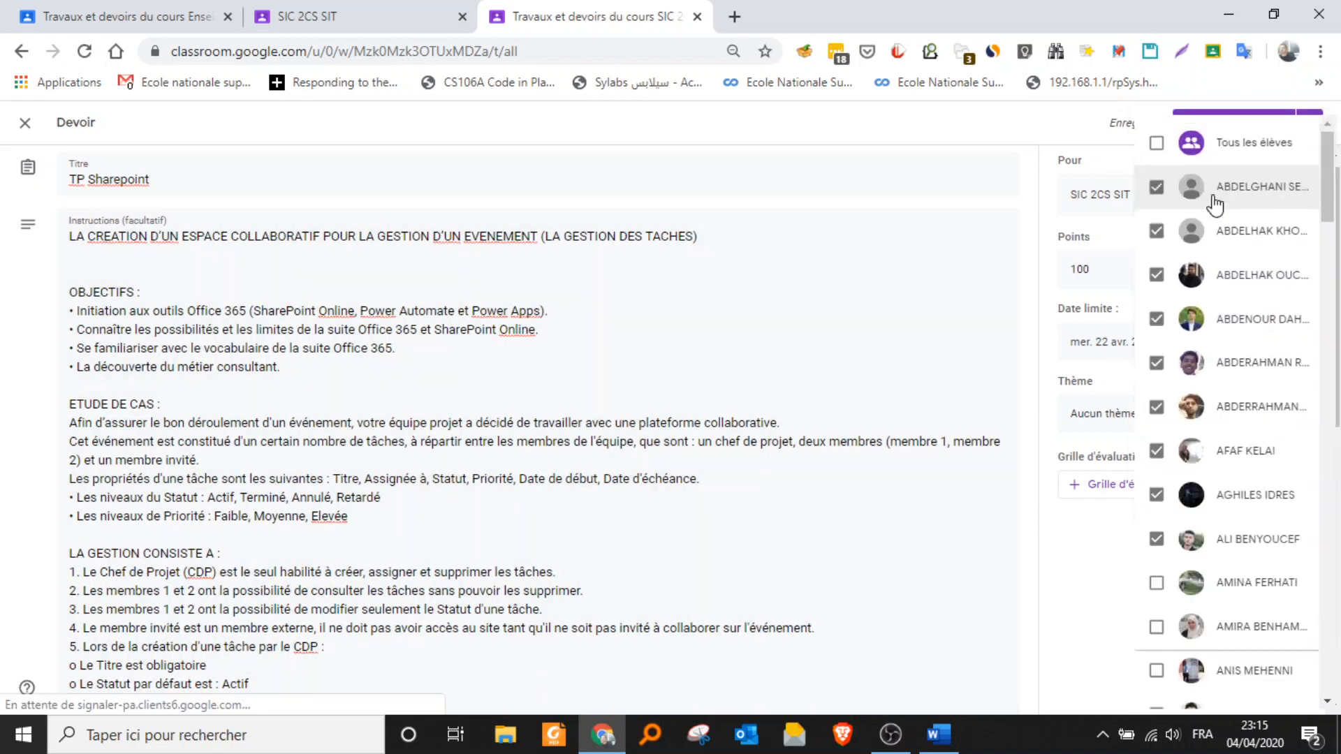
click(1156, 142)
click(843, 299)
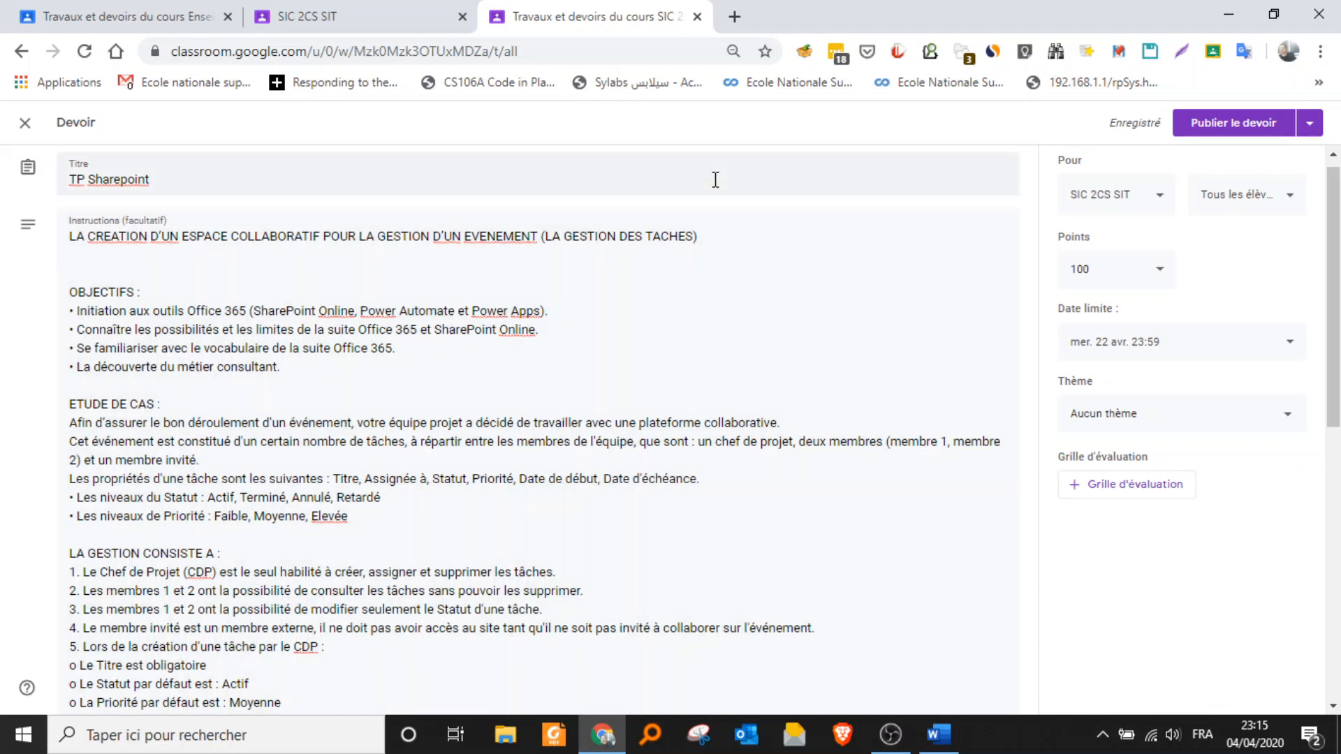
Close the TP Sharepoint assignment without publishing it and return to the SIC classwork page
click(23, 130)
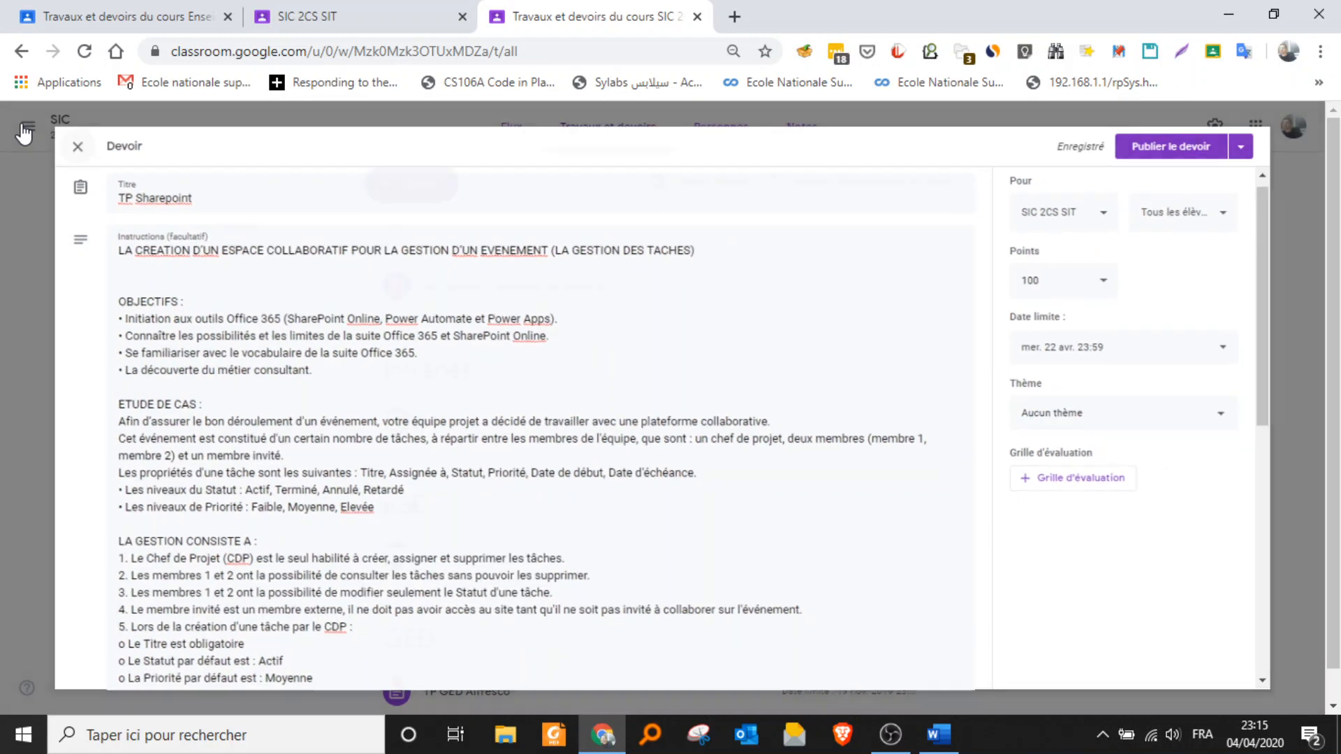
click(98, 13)
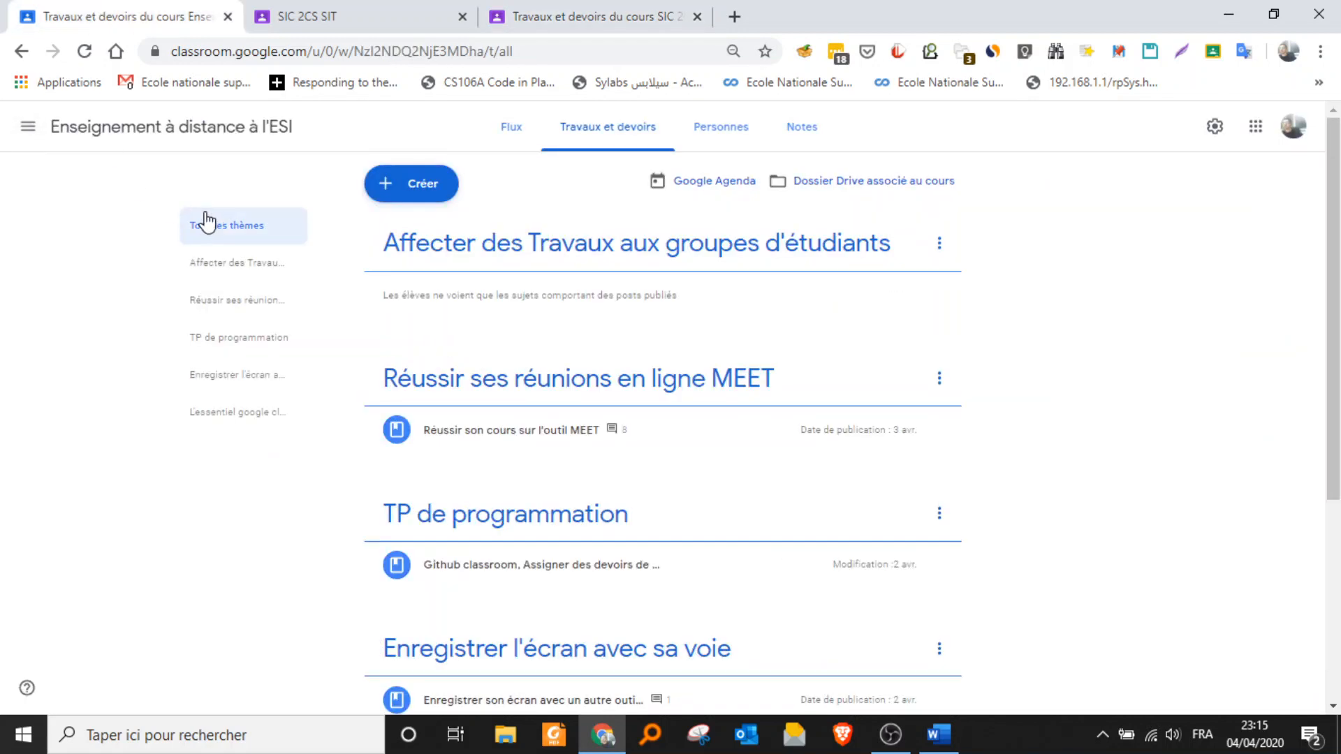
click(328, 15)
click(535, 18)
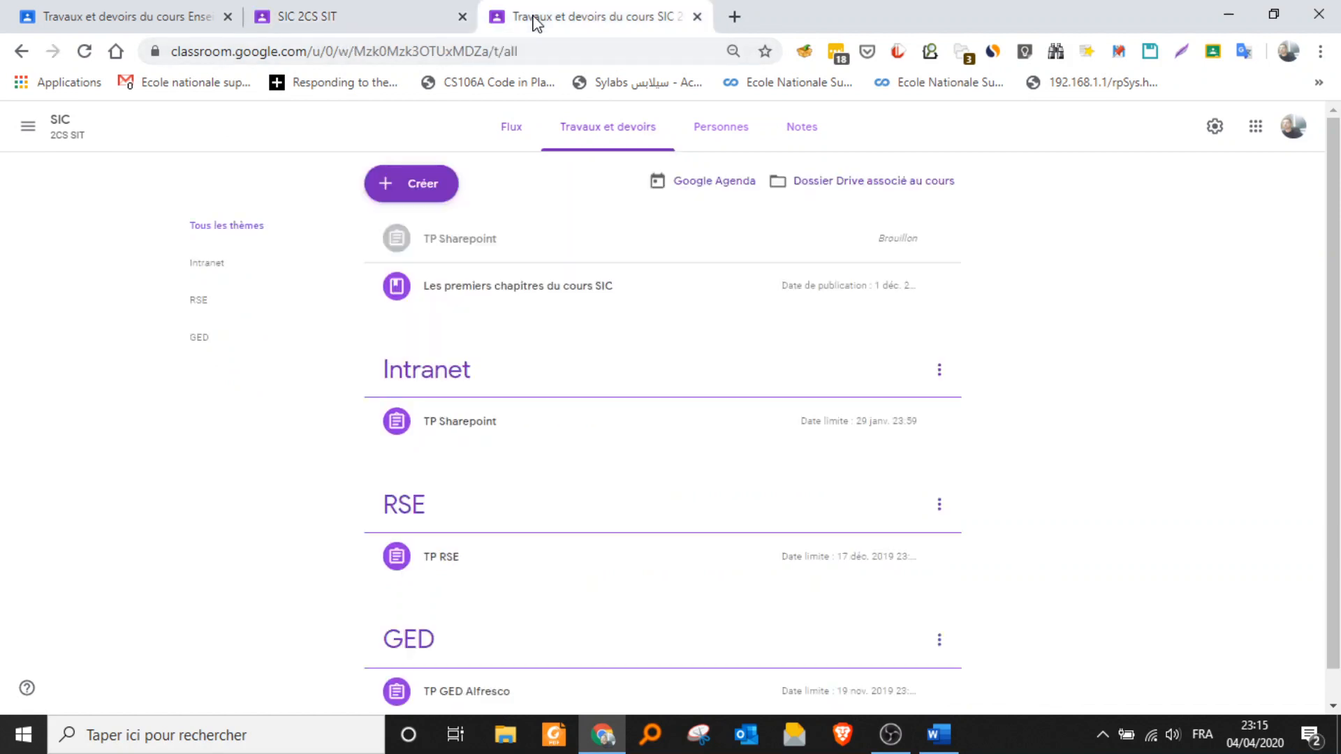
Open the Classroom class overview in a new browser tab and place the SIC groupe 2 card directly after SIC Groupe 1
click(733, 17)
text(cla)
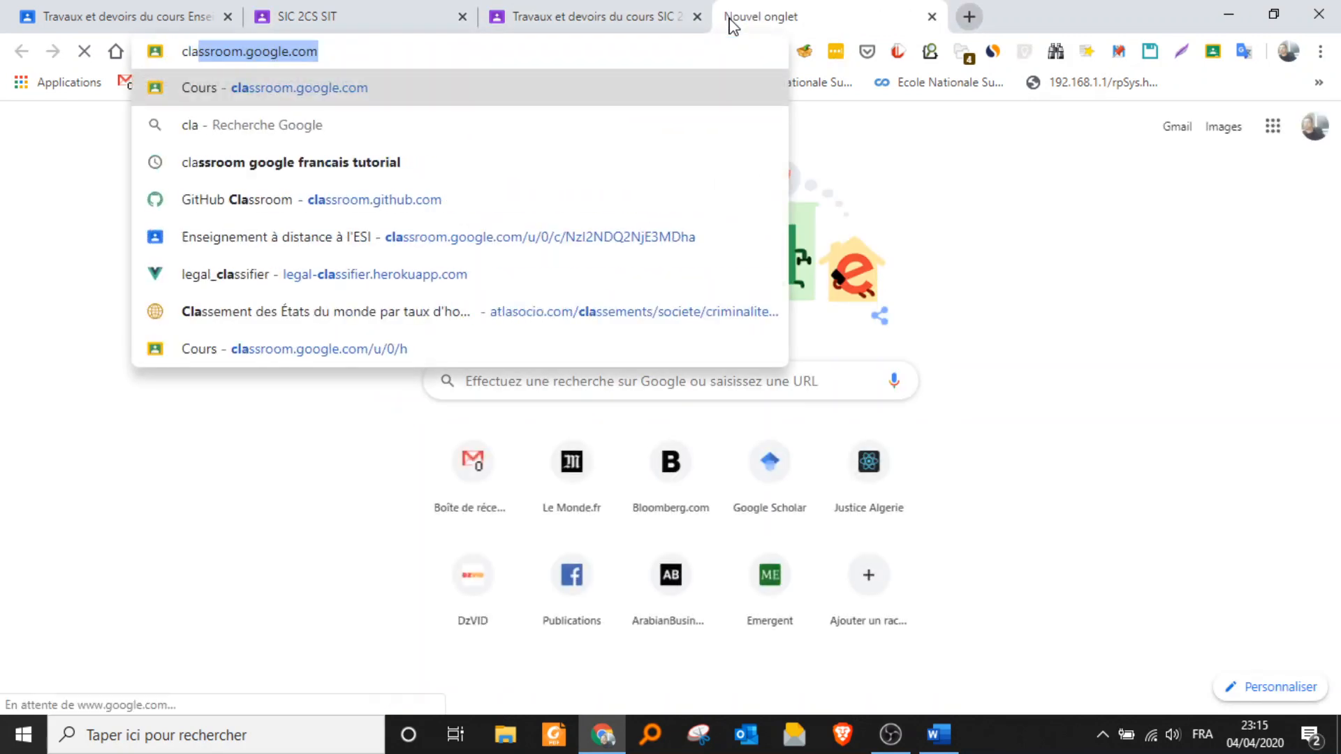
key(Return)
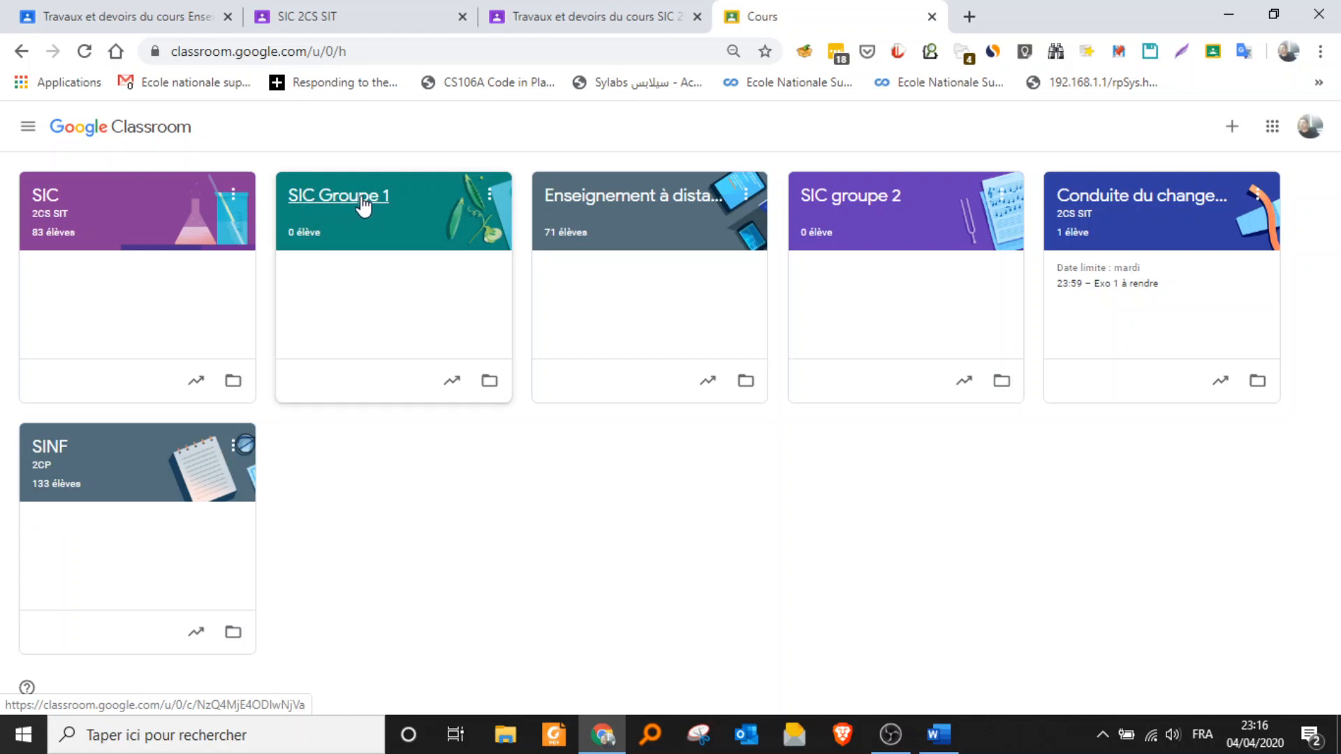
drag(889, 233, 611, 208)
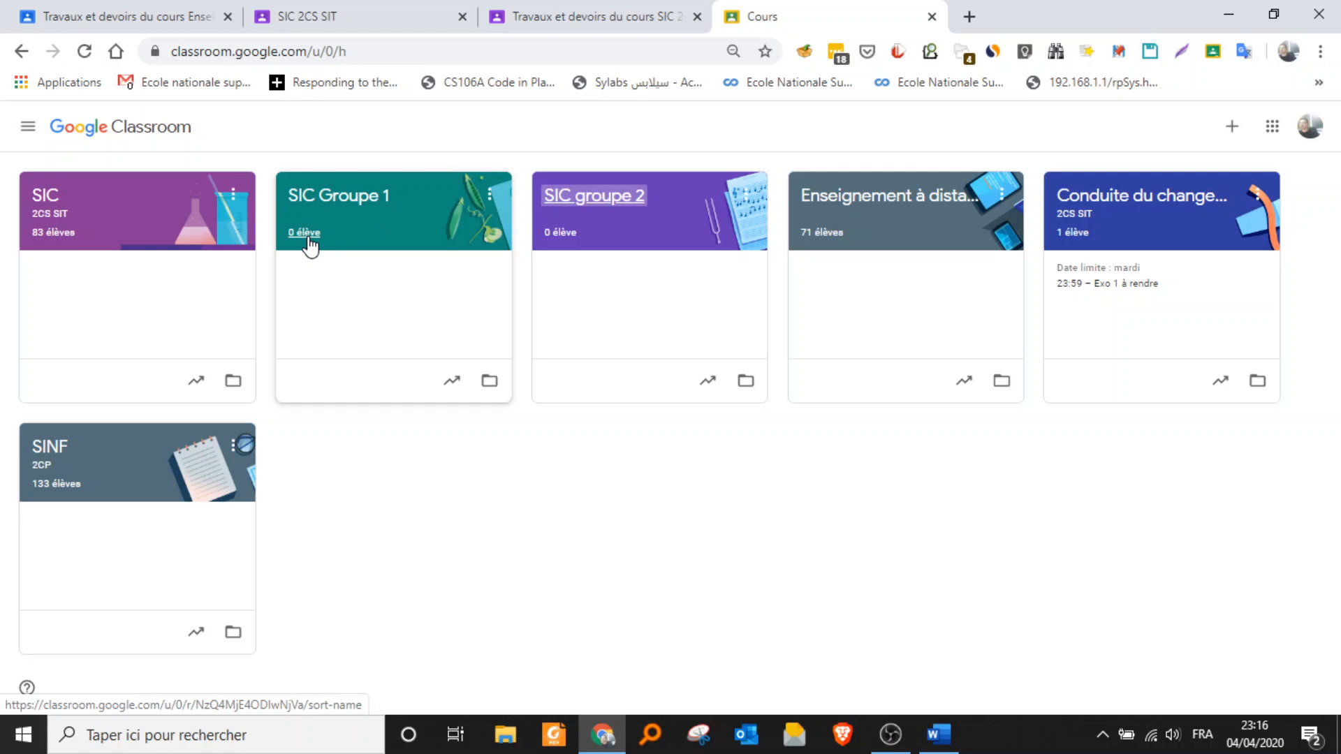
Open the participants page of SIC Groupe 1 and view the student and teacher invitation dialogs without inviting anyone
click(342, 199)
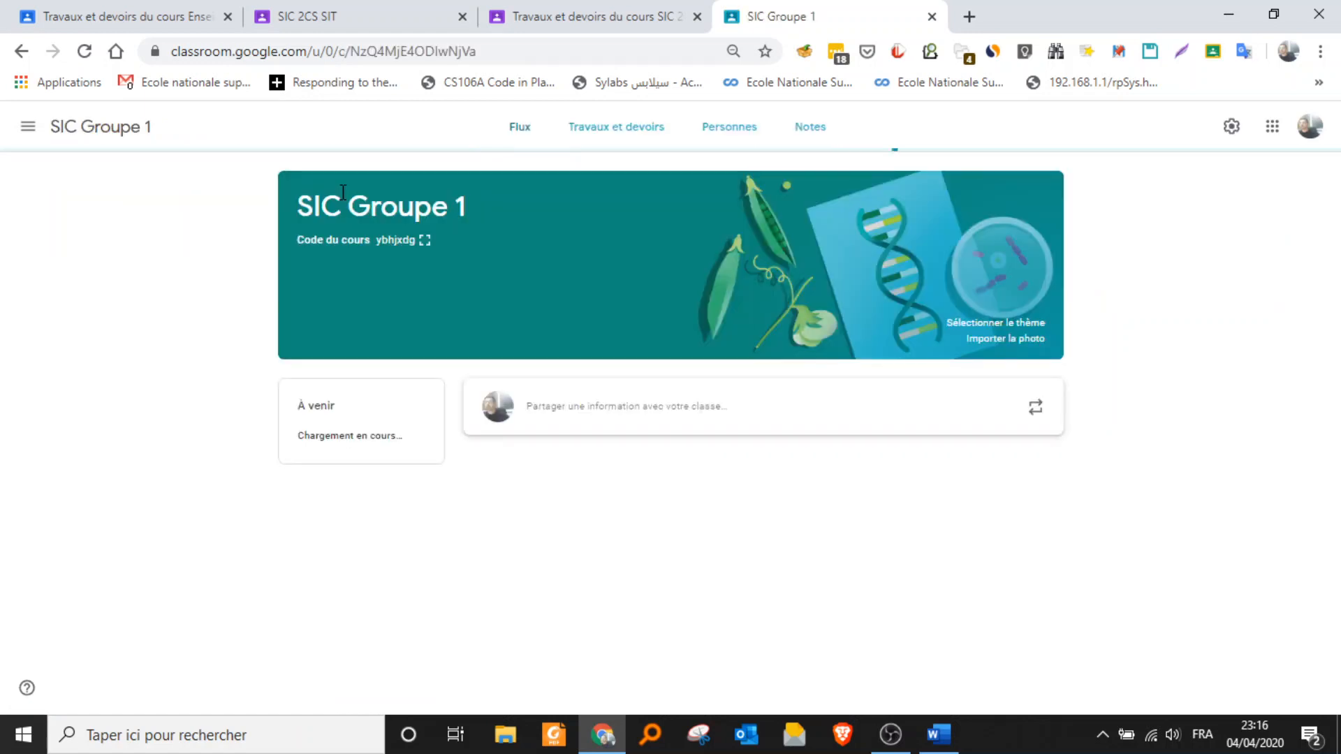
click(726, 137)
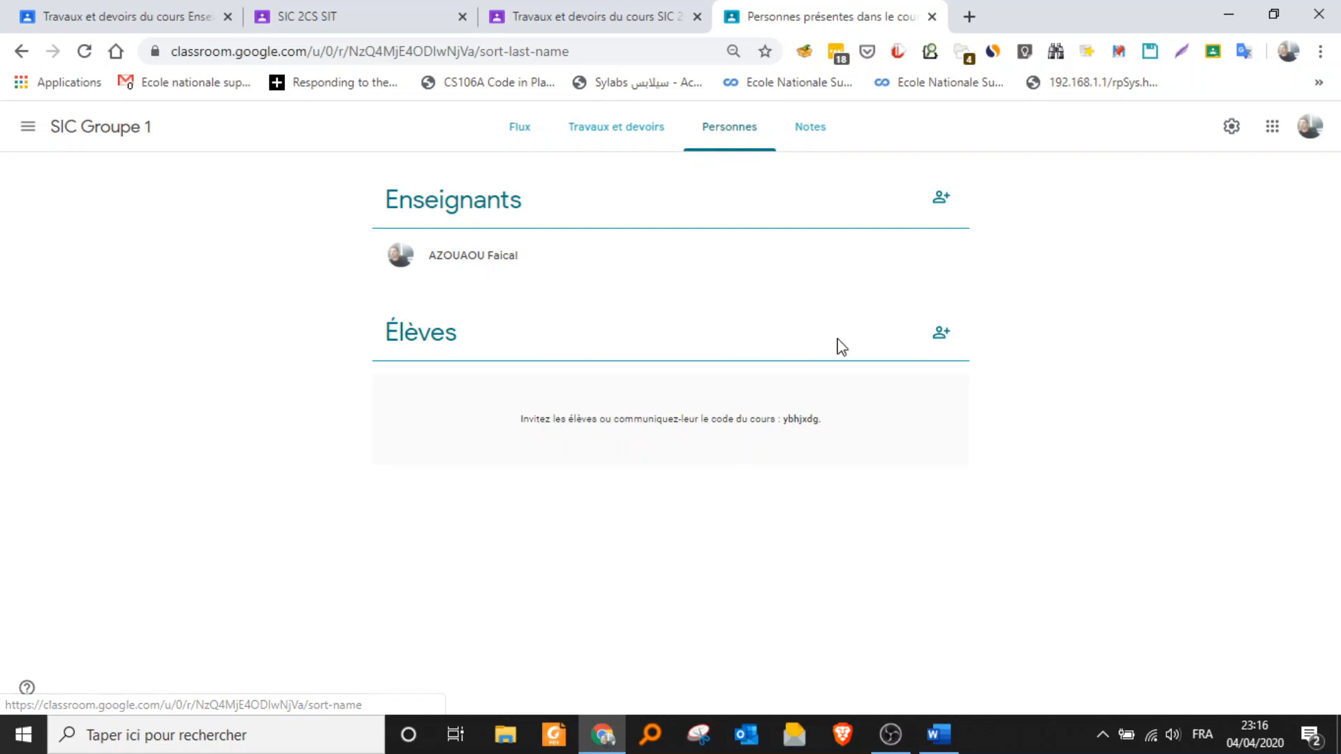
click(938, 336)
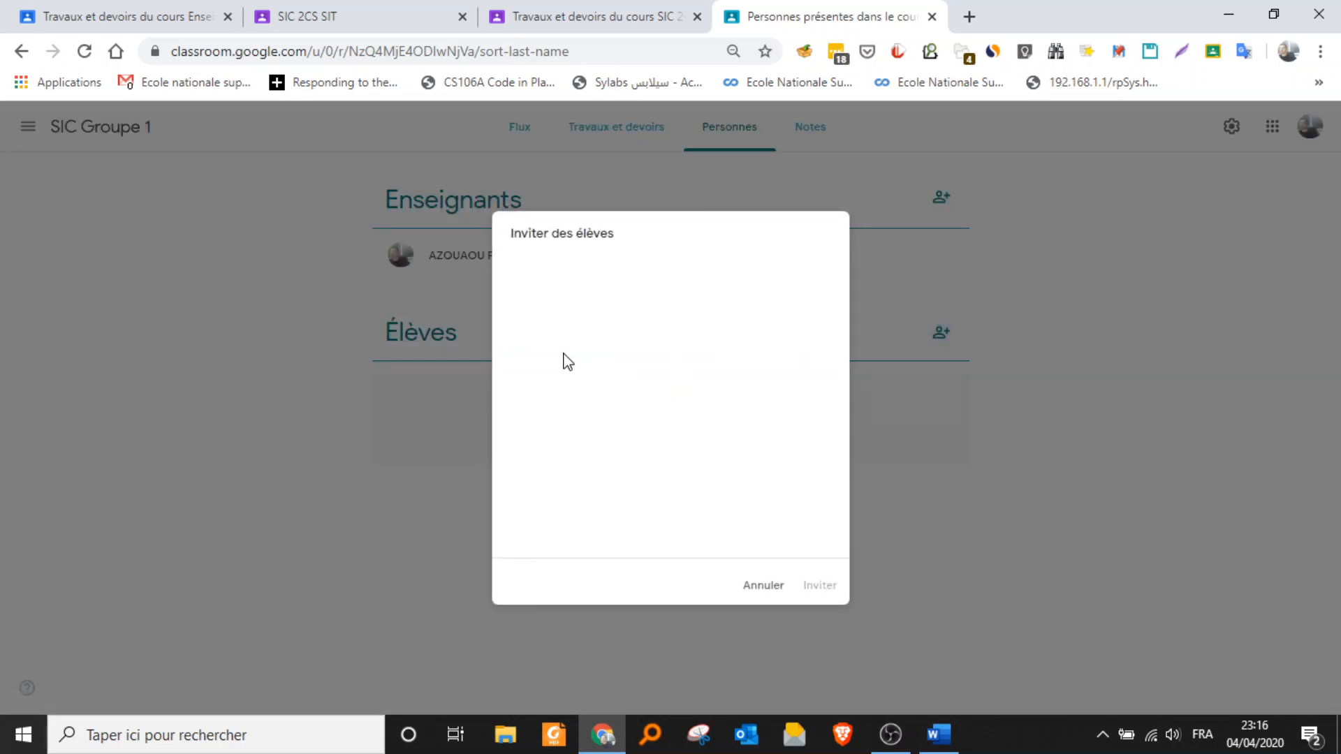
click(764, 587)
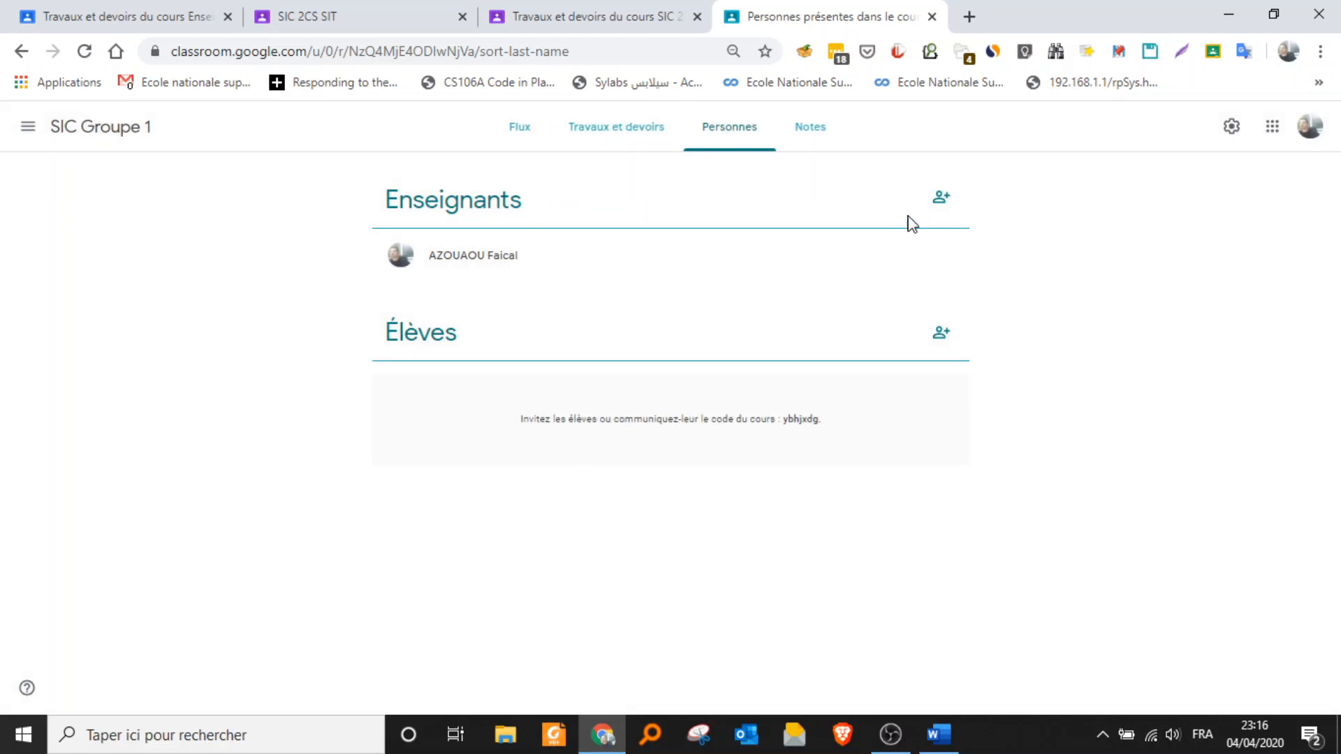
click(938, 201)
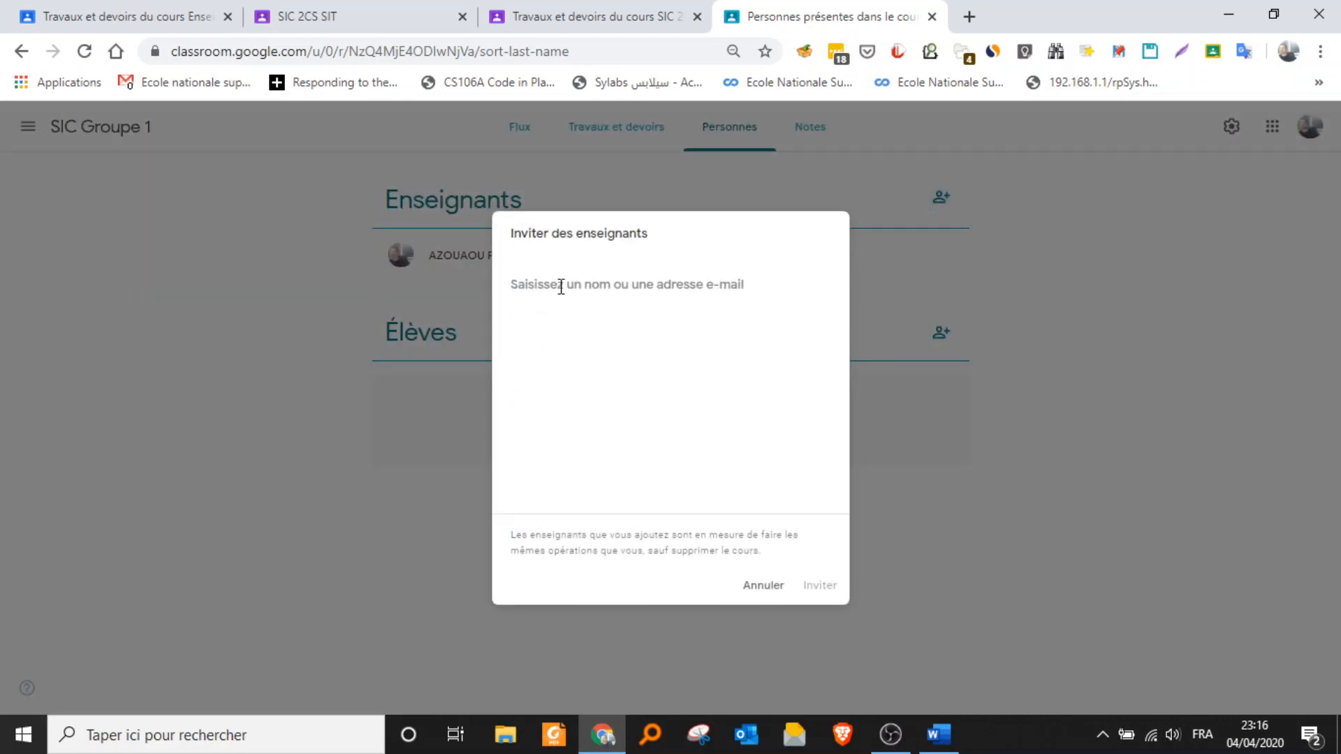
click(765, 590)
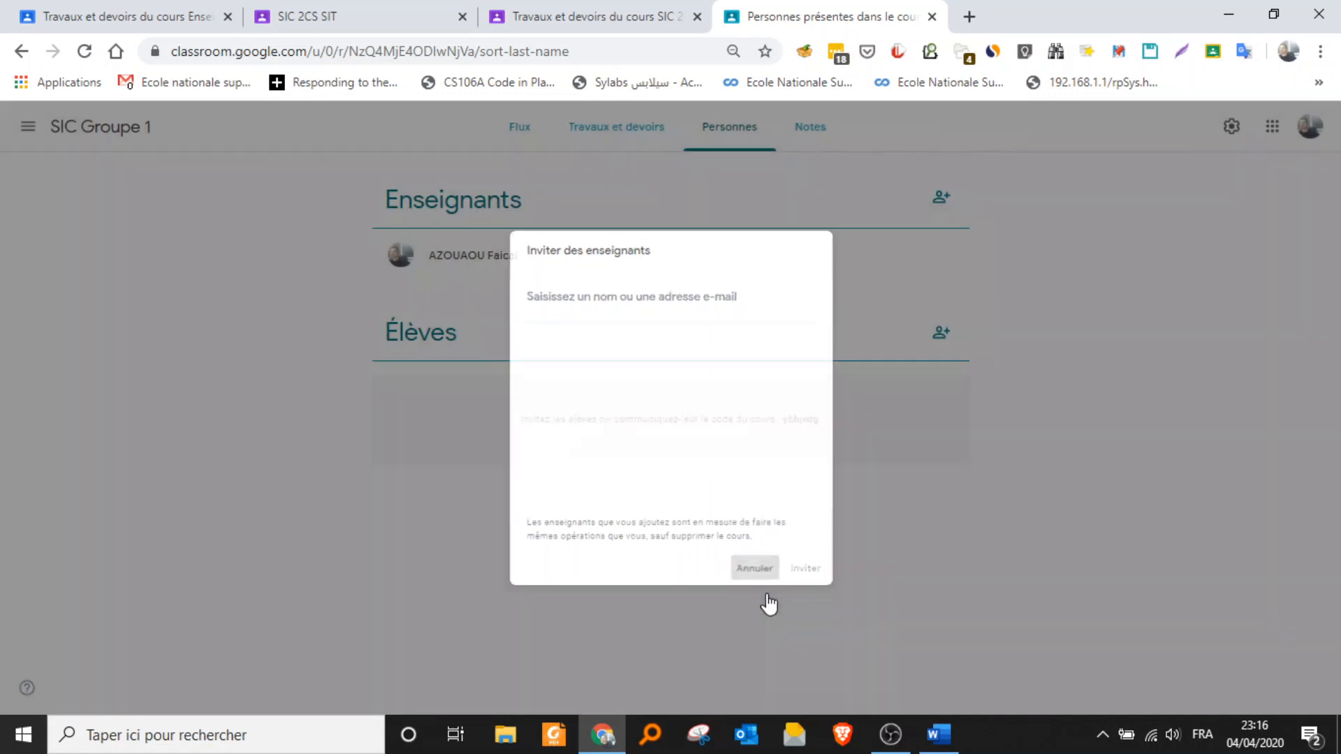
View the stream of the main SIC class, and return from SIC Groupe 1 to the class overview
click(598, 14)
click(376, 10)
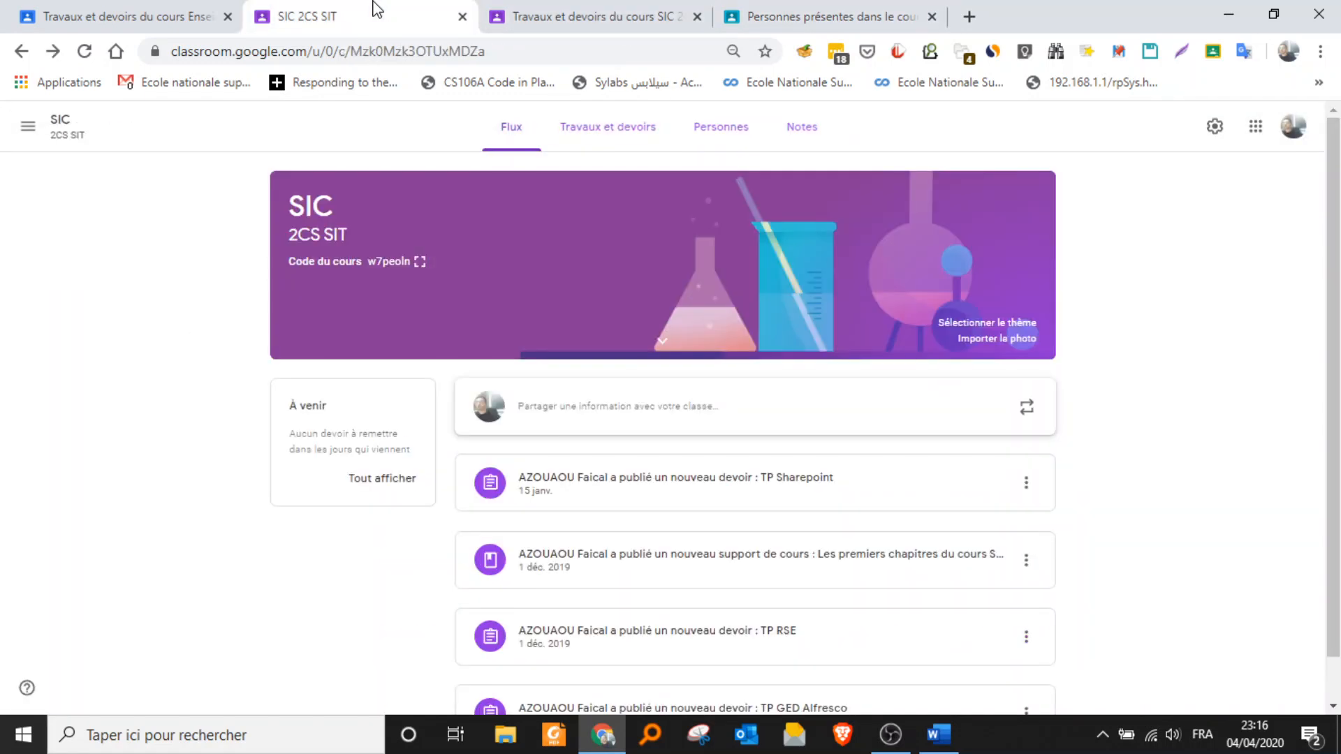
click(792, 19)
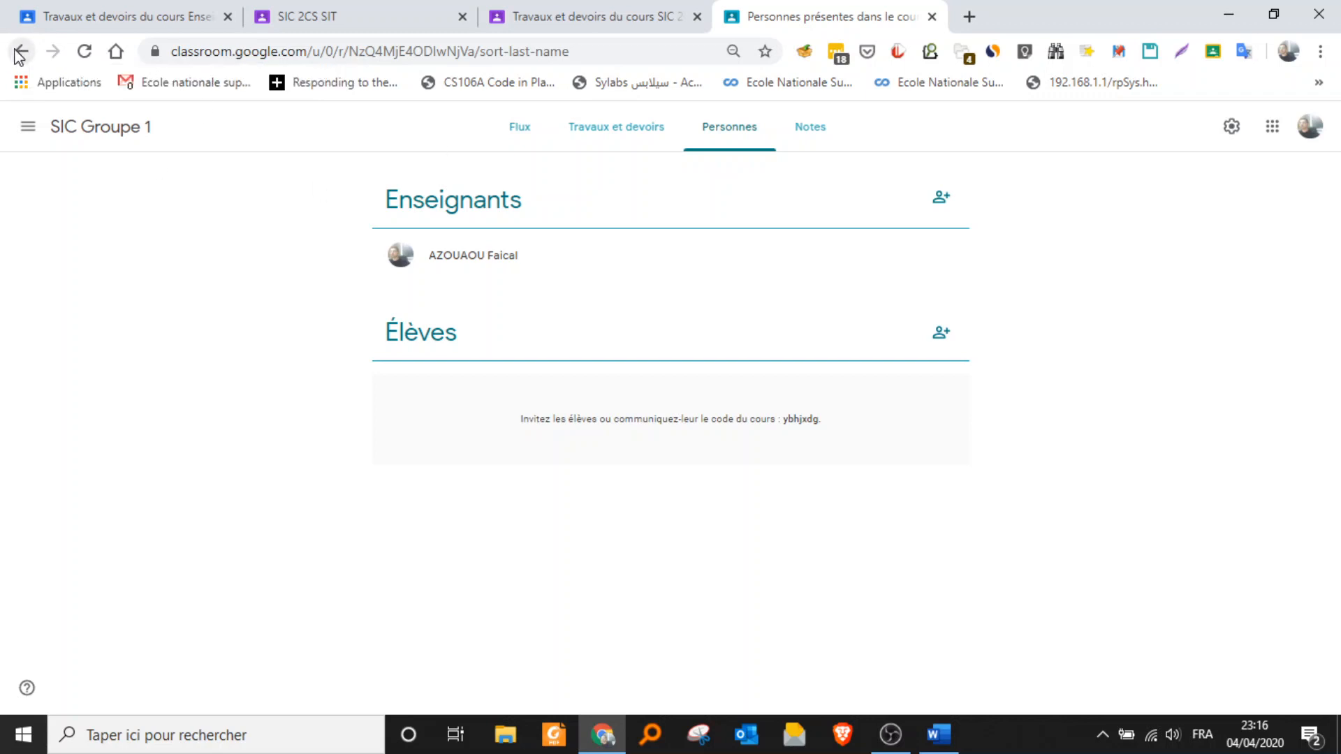
click(21, 54)
click(21, 52)
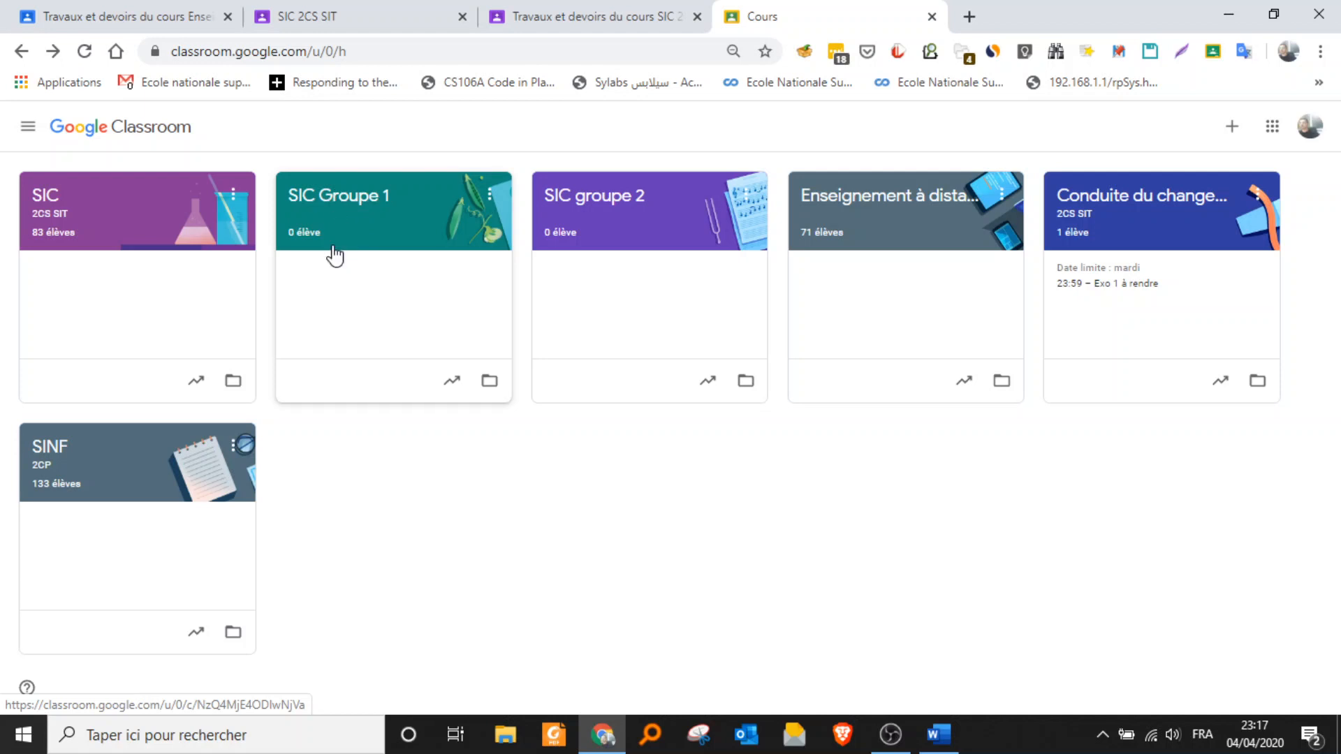
Open the classwork page of the main SIC class and examine its assignments organised by topic
click(375, 14)
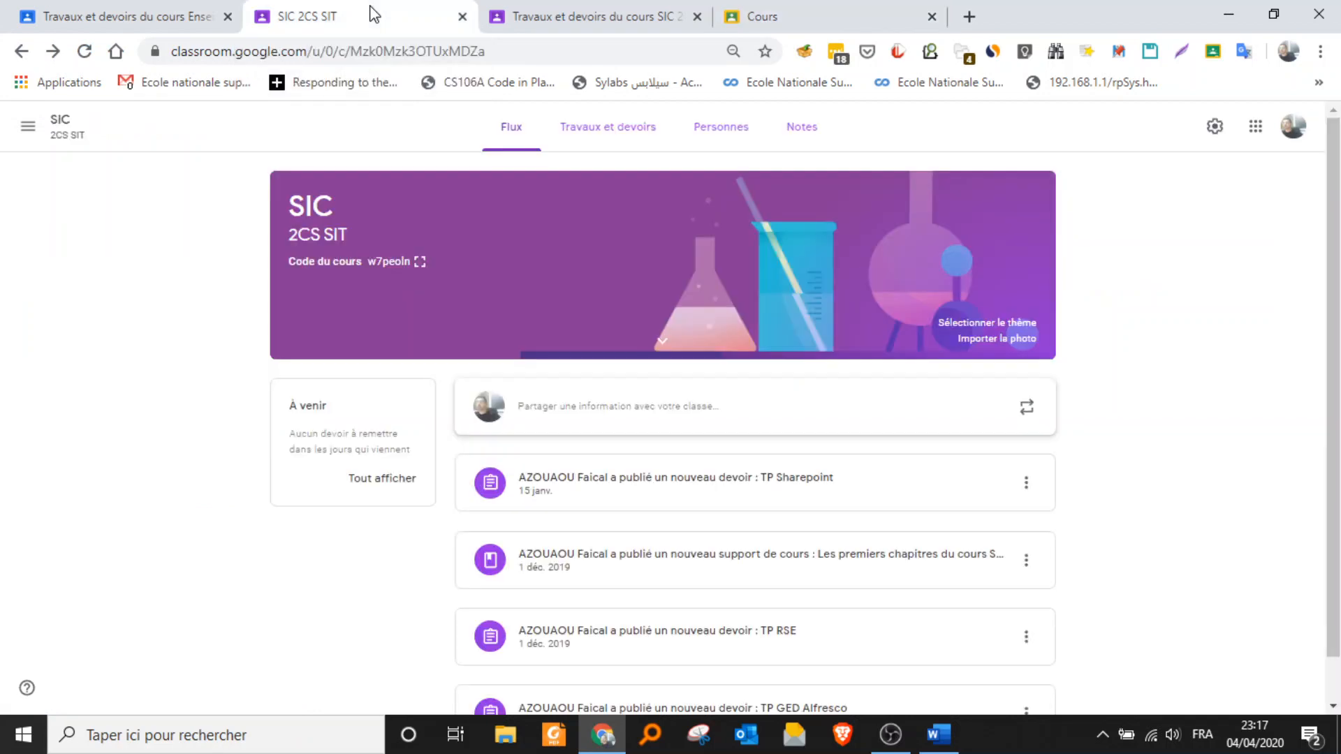
click(605, 135)
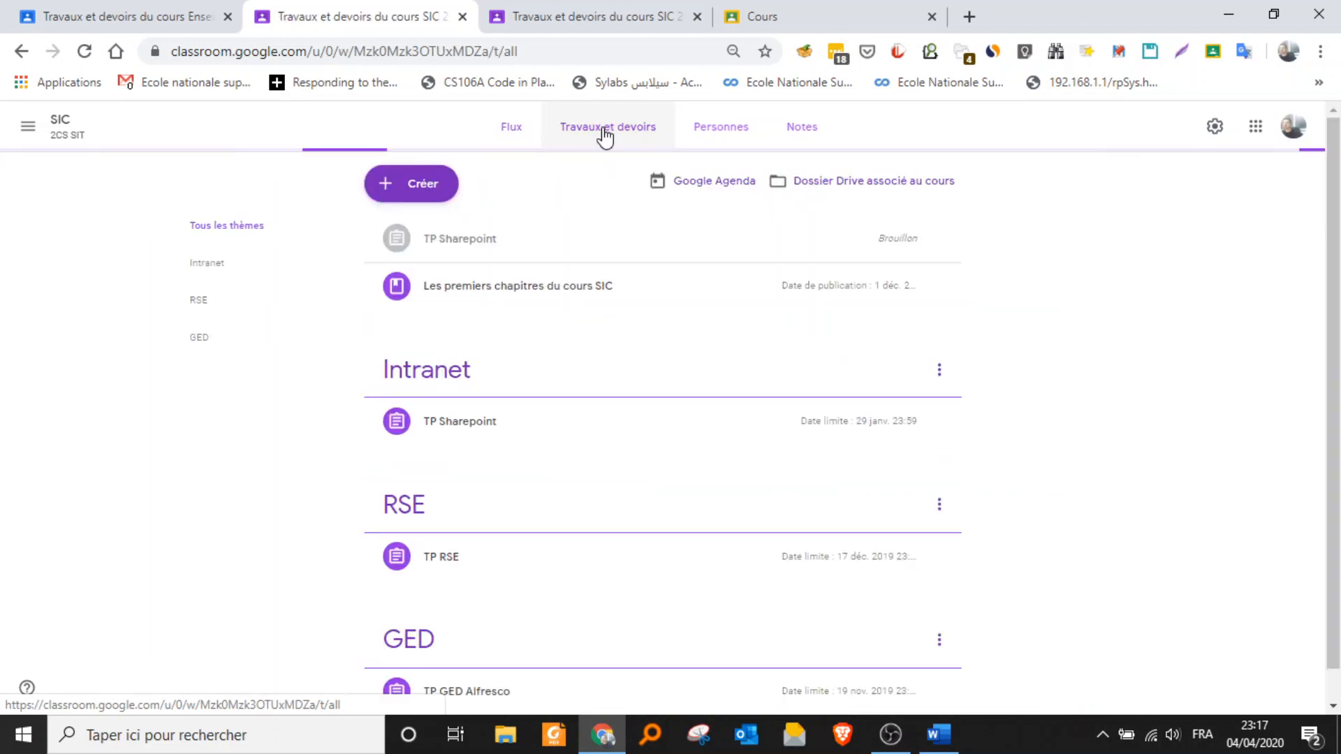
scroll(537, 356, down, 1)
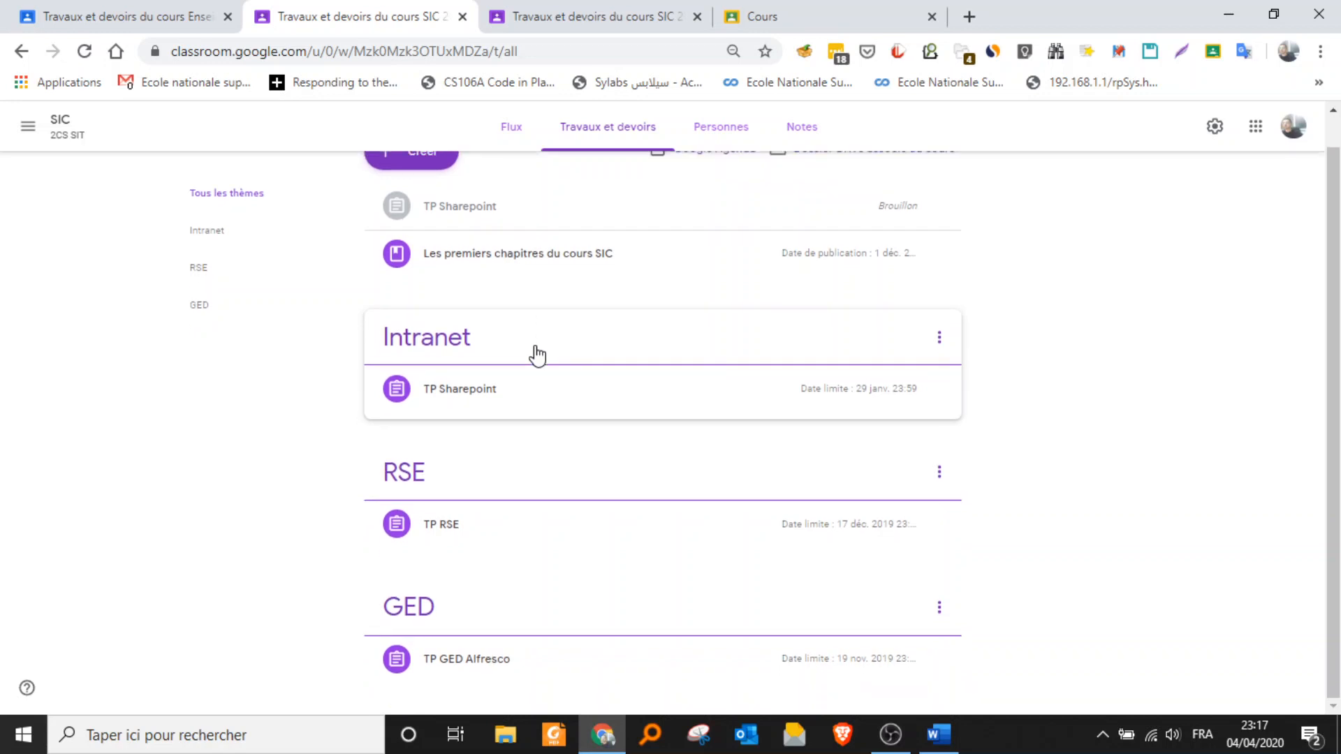
scroll(424, 405, up, 1)
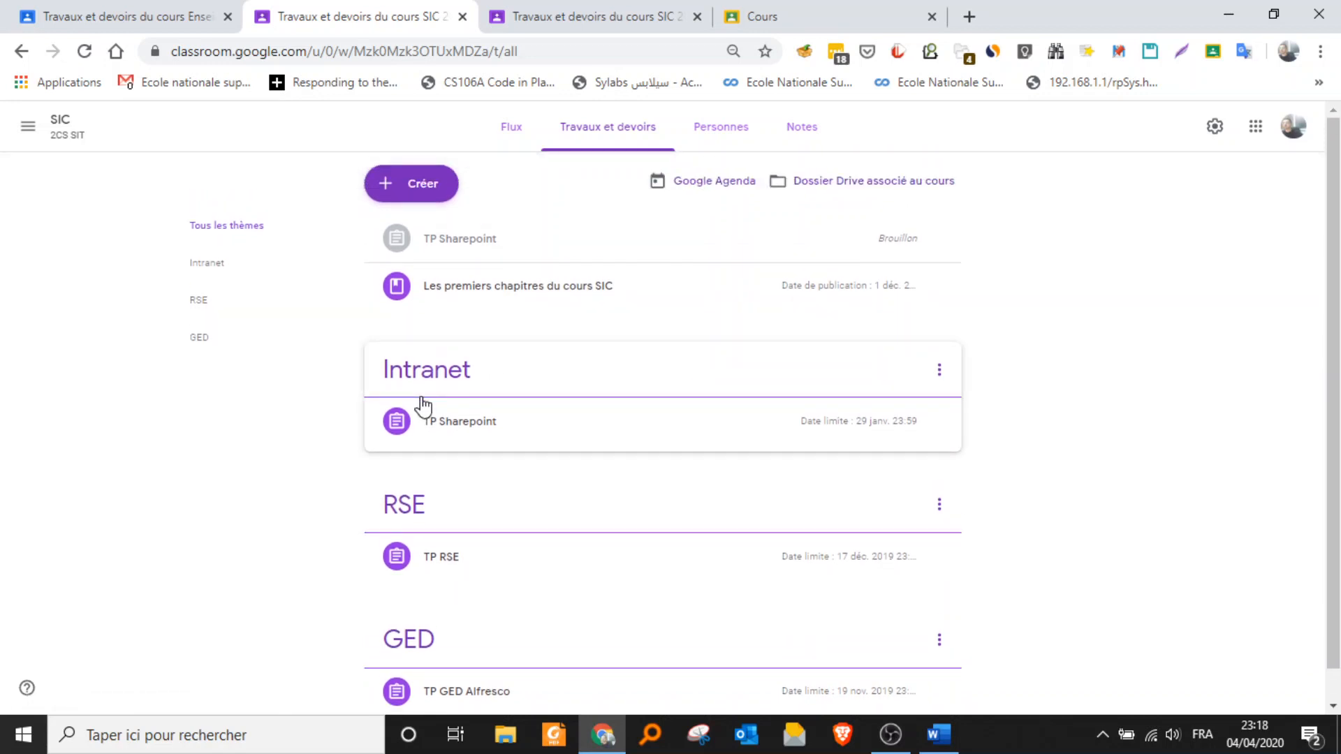
scroll(423, 405, down, 1)
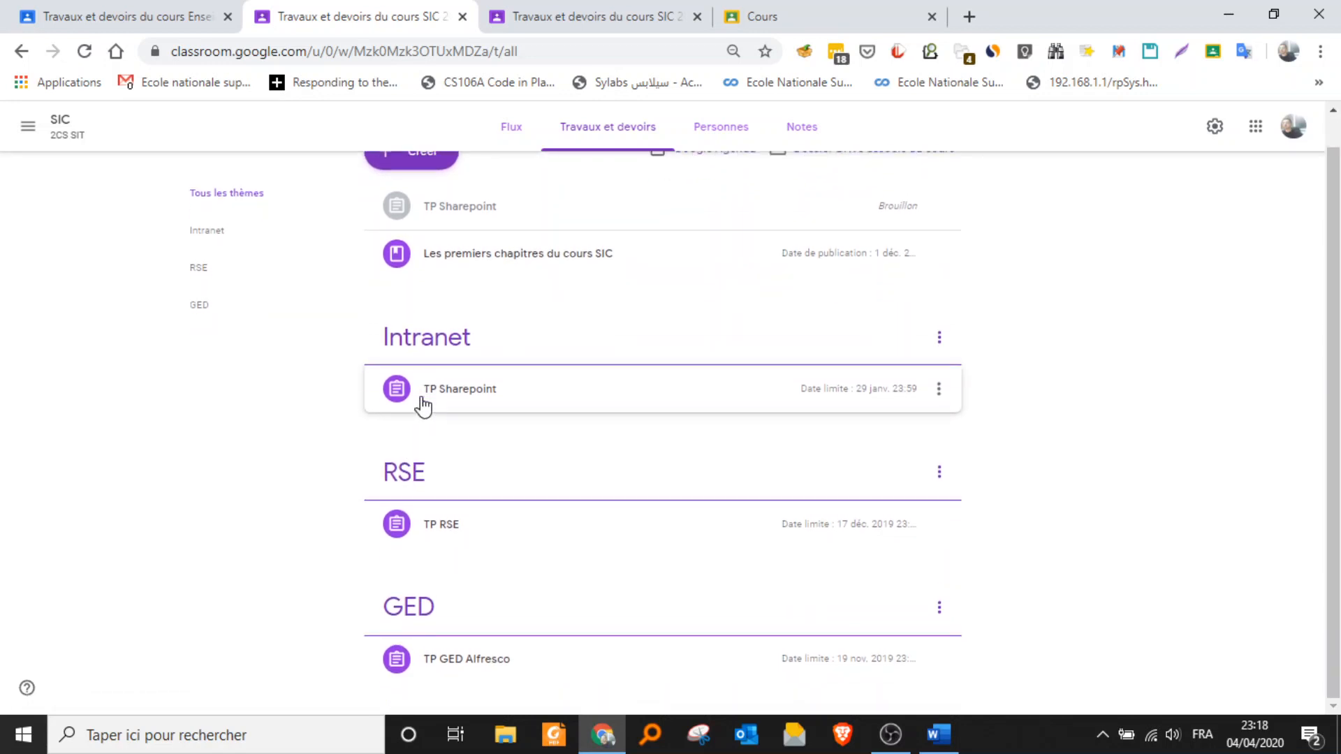
Open the Intranet topic and read through the TP Sharepoint assignment instructions
click(438, 353)
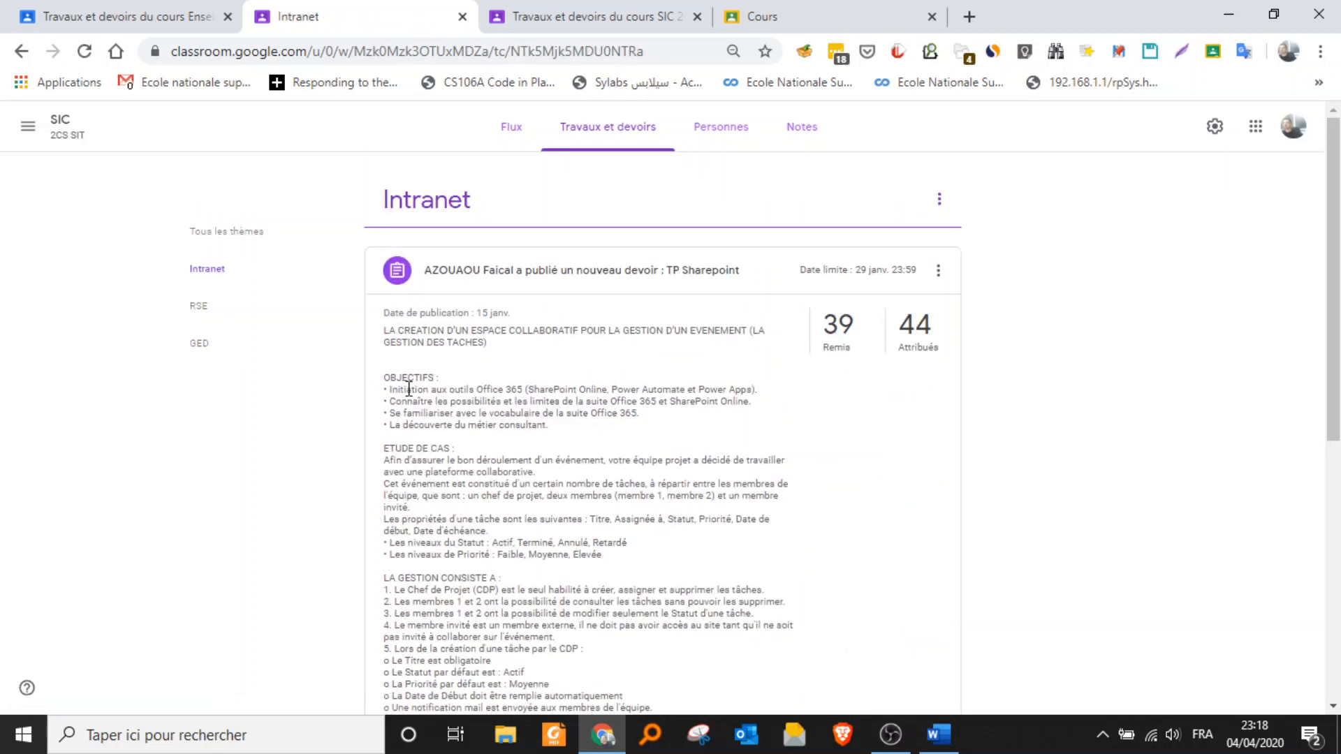
scroll(414, 375, down, 7)
scroll(416, 377, up, 7)
scroll(567, 361, down, 4)
scroll(567, 361, down, 3)
scroll(567, 361, up, 7)
Open the student submissions of TP Sharepoint from the SIC stream and display the second student's submitted work
click(713, 145)
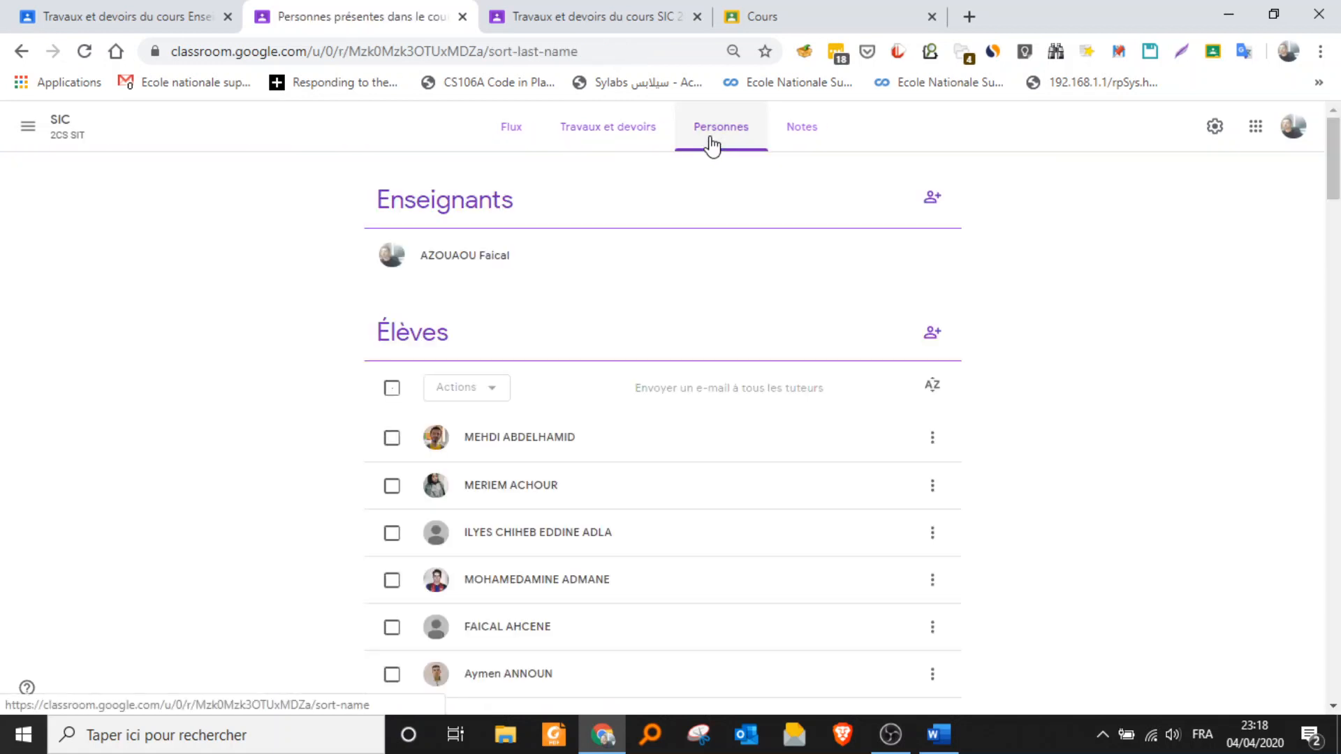
click(512, 136)
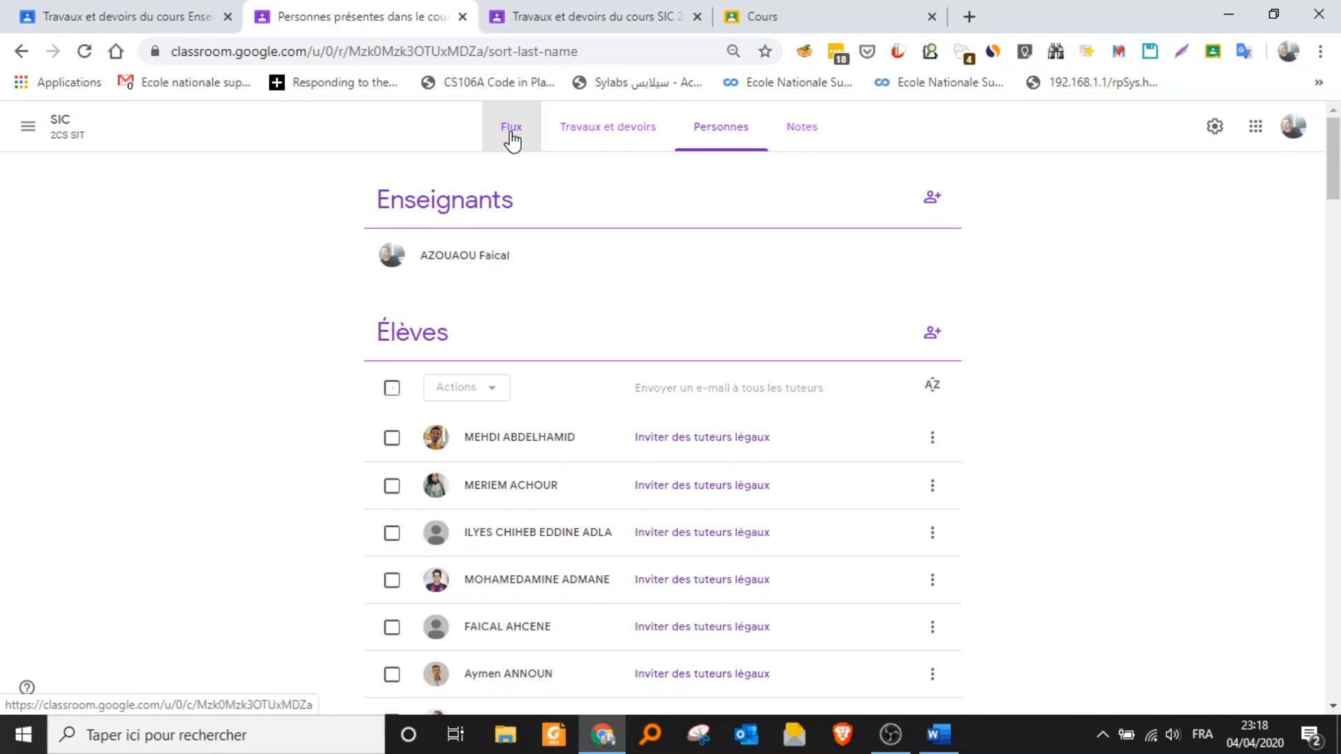
click(600, 483)
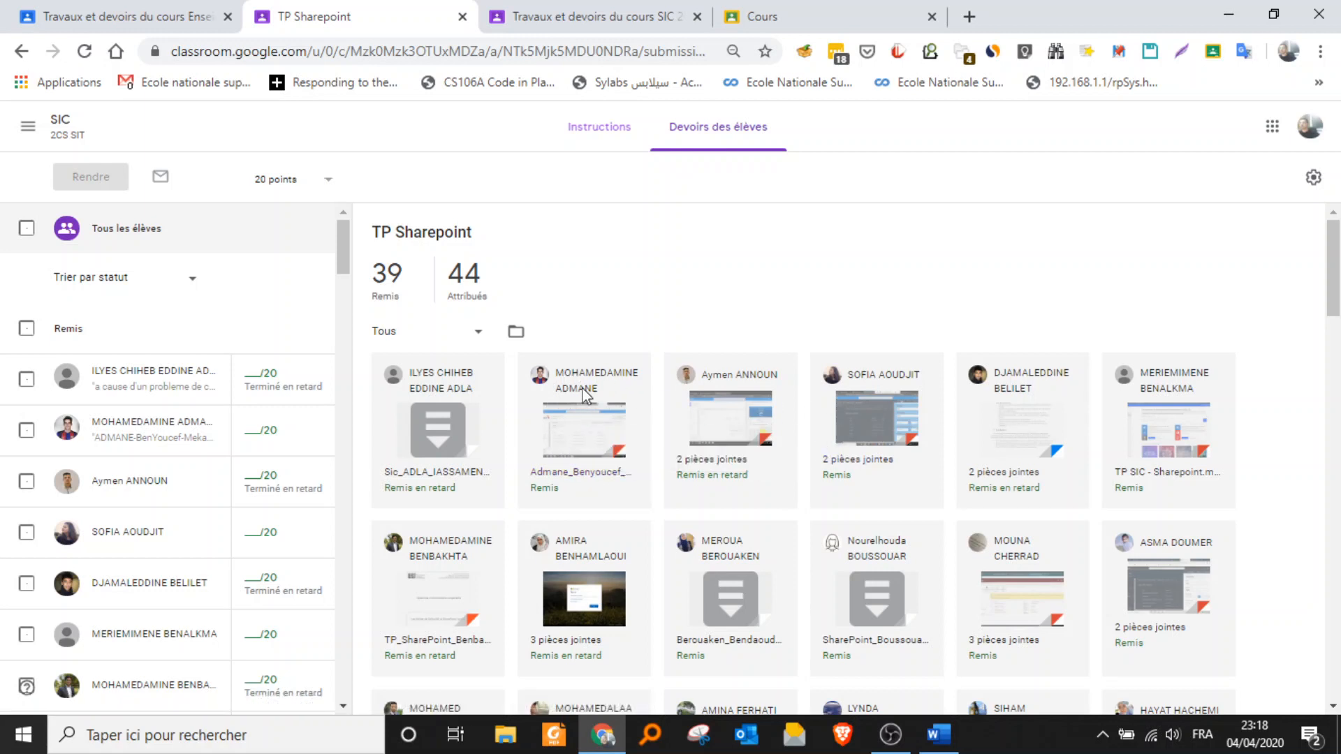
click(572, 445)
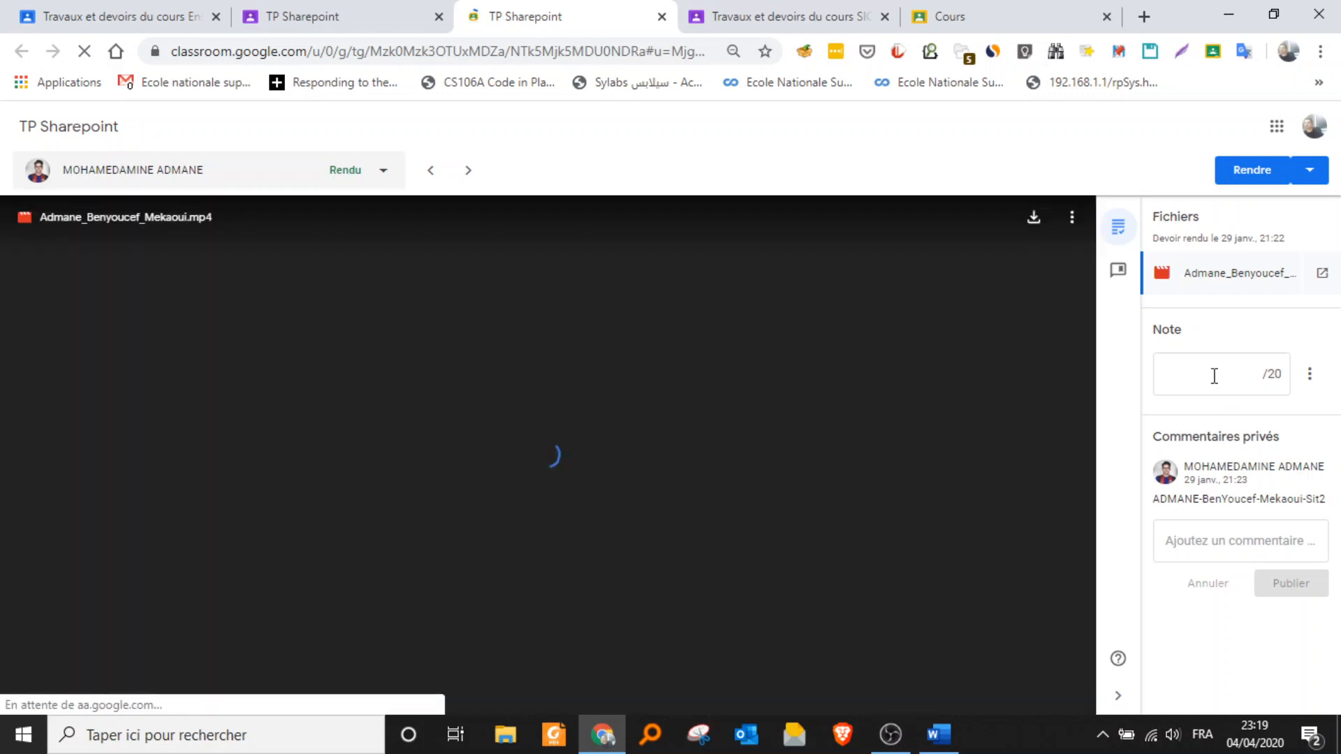
Grade the student's submitted video 10 out of 20 and open the private comment field for entry
click(1214, 375)
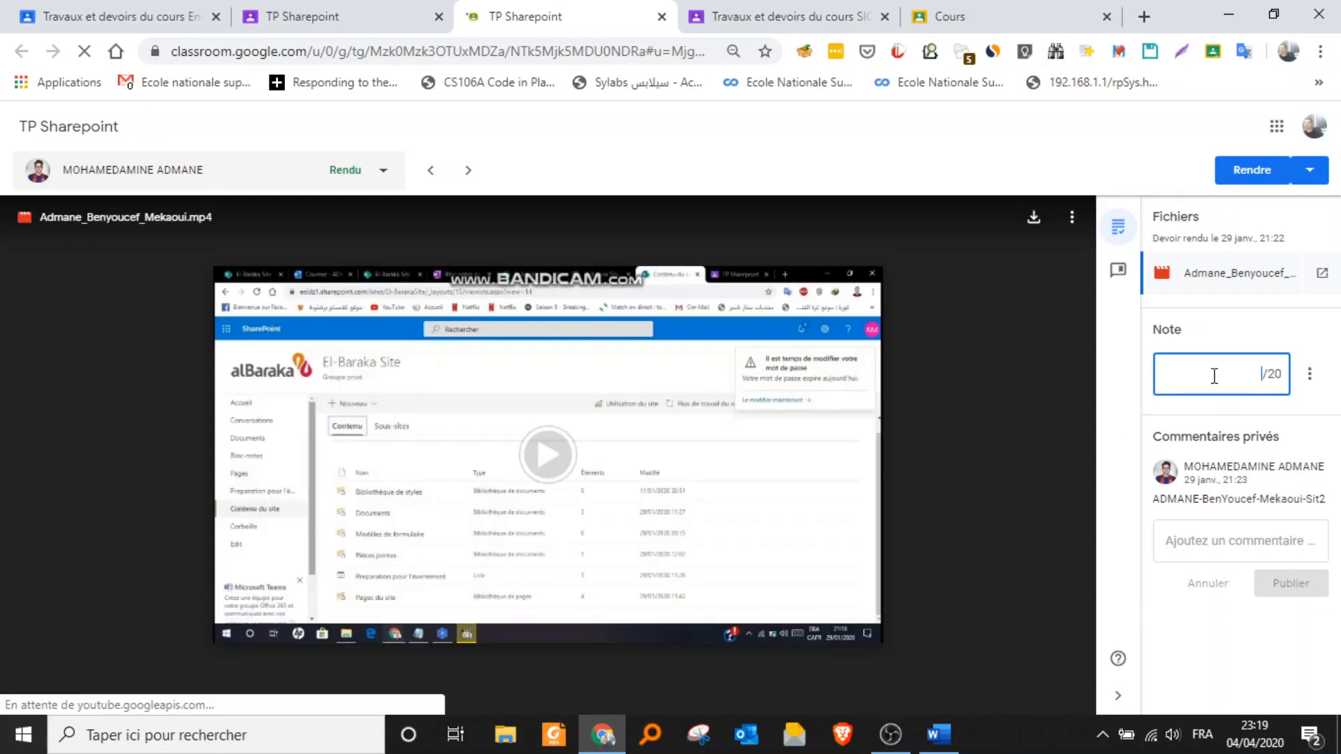
click(543, 454)
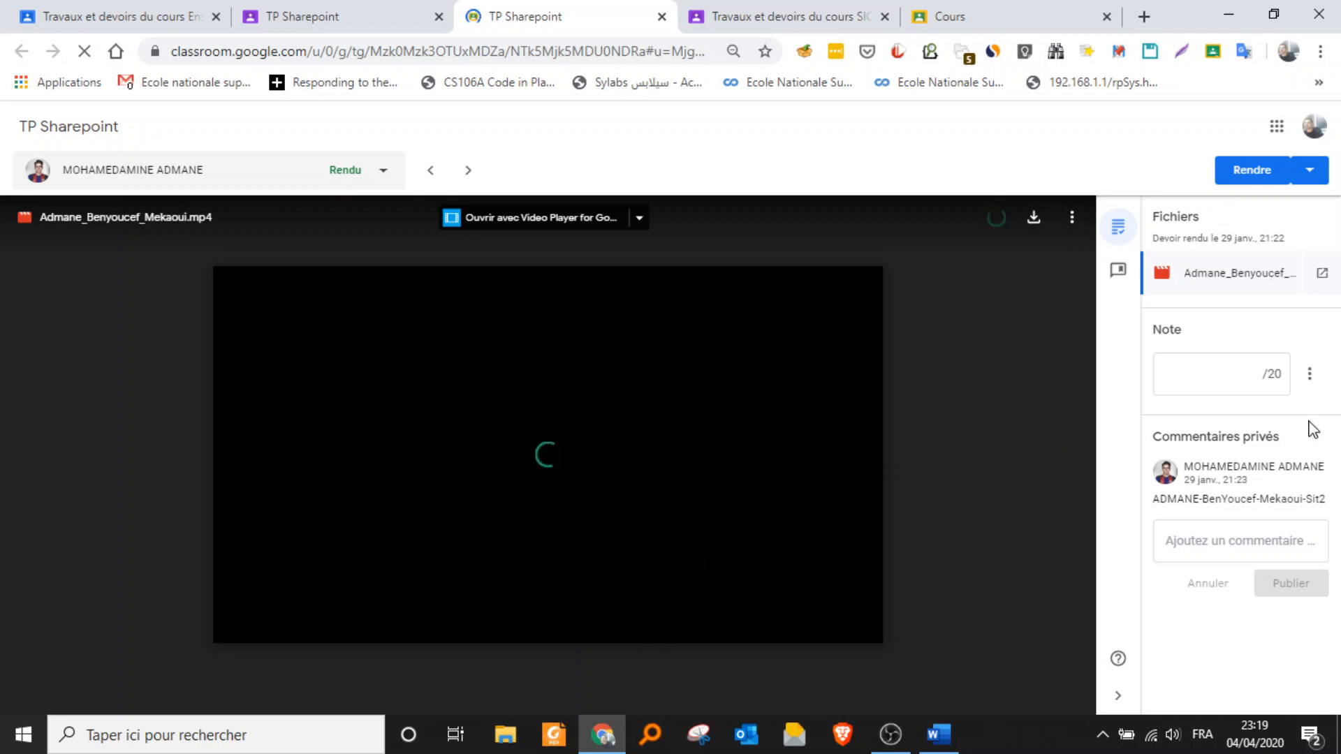
click(1230, 372)
text(10)
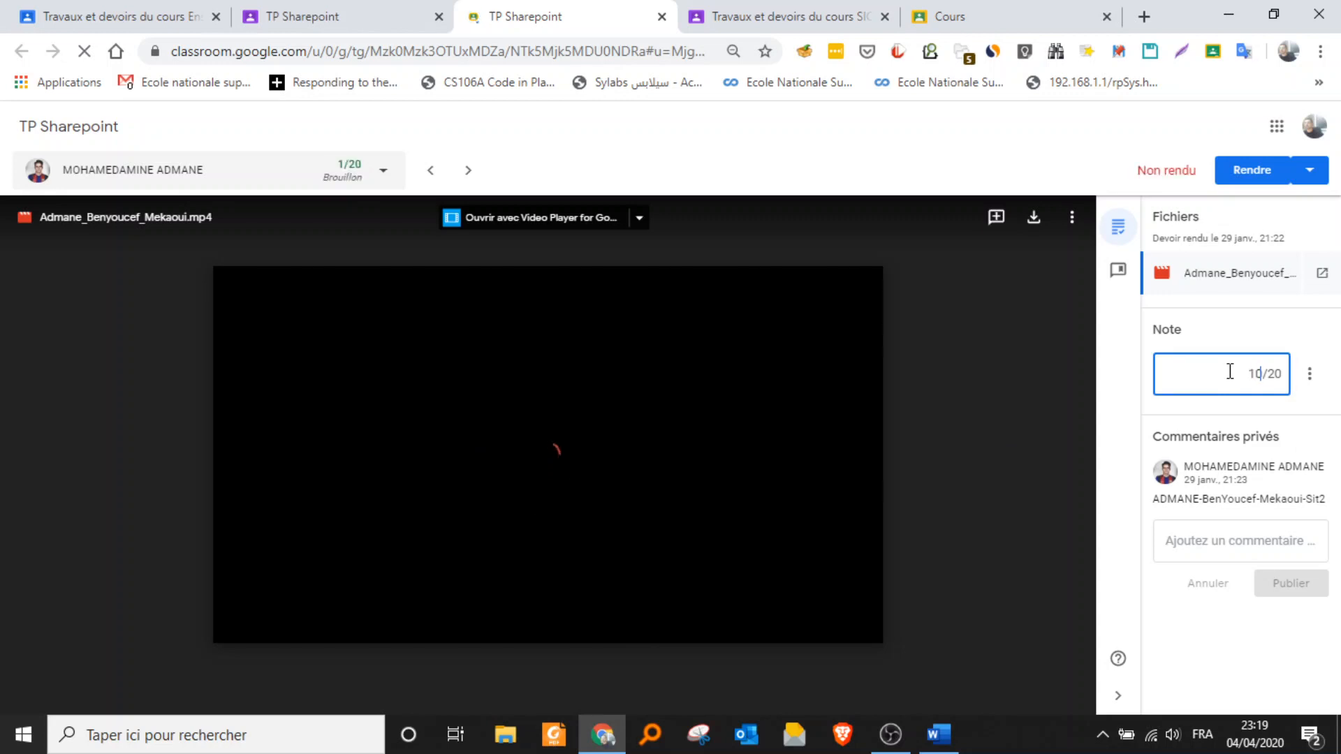
click(1194, 538)
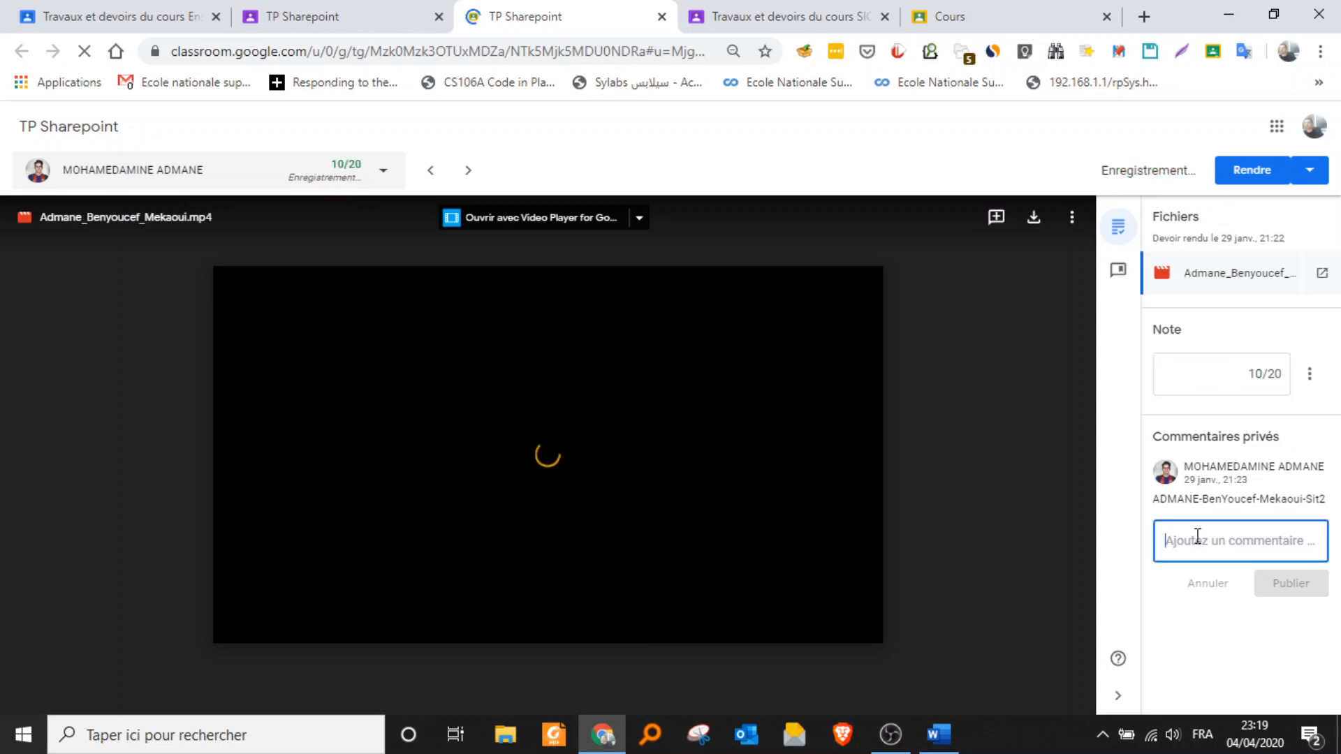